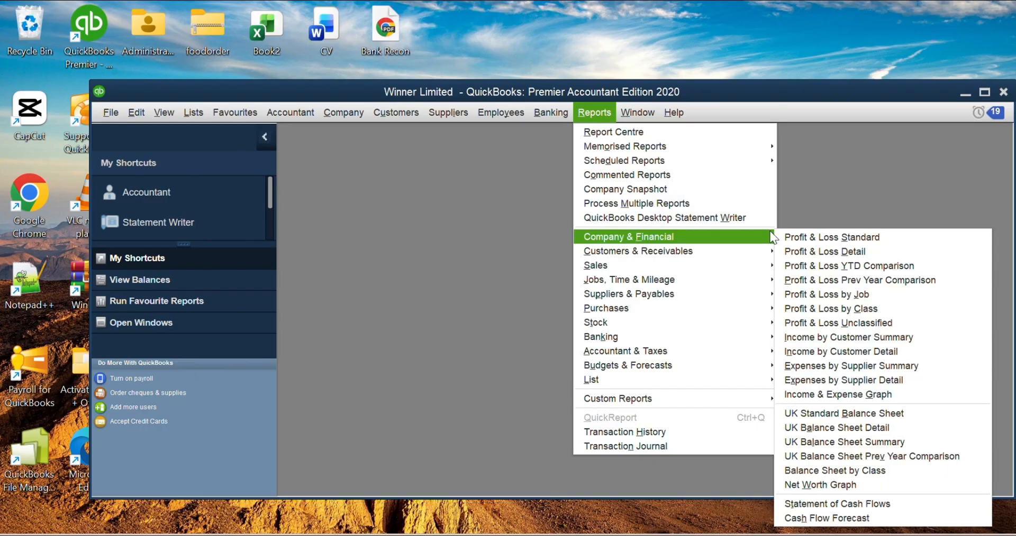
- Open the standard Profit & Loss report and set its start date to 01/01/2026
{"action": "left_click", "coordinate": [816, 234]}
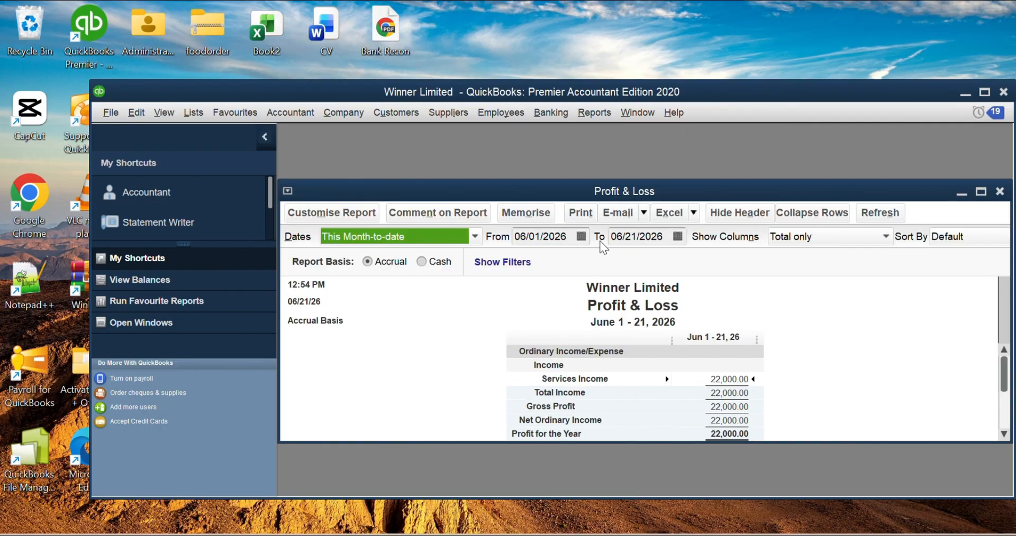
{"action": "left_click", "coordinate": [581, 236]}
{"action": "left_click", "coordinate": [529, 262]}
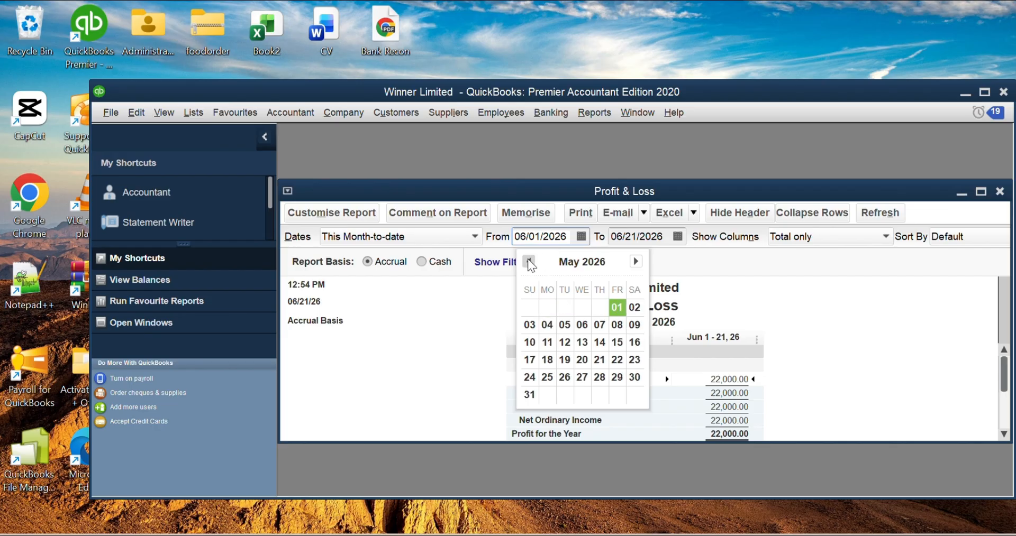
{"action": "left_click", "coordinate": [529, 260]}
{"action": "left_click", "coordinate": [529, 260]}
{"action": "left_click", "coordinate": [528, 260]}
{"action": "left_click", "coordinate": [529, 260]}
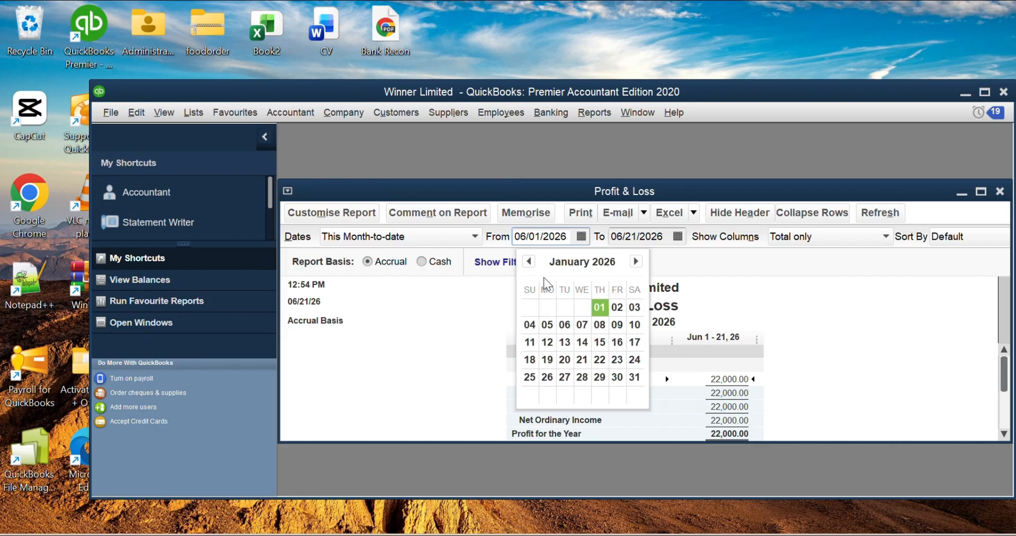
{"action": "left_click", "coordinate": [599, 307]}
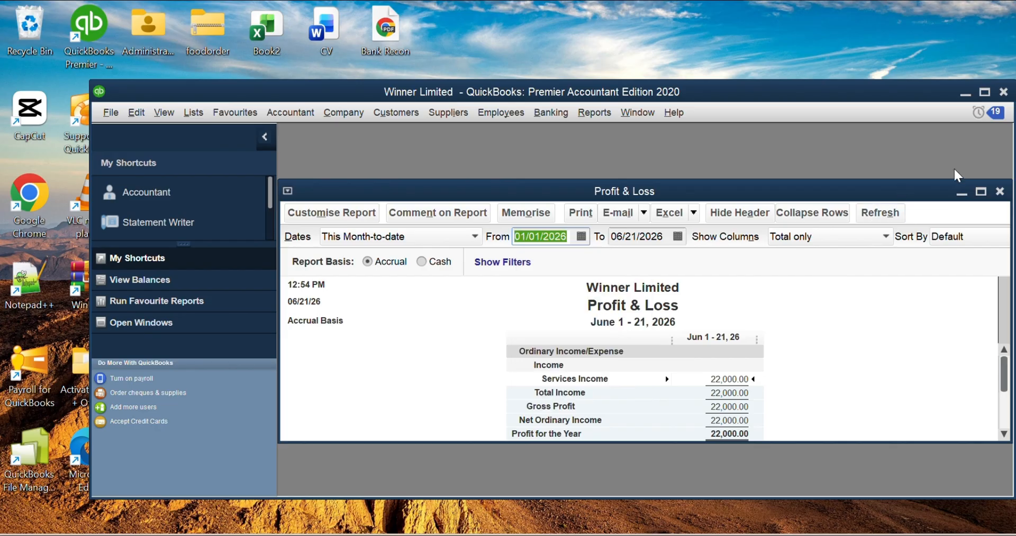
- Apply the new date range to the Profit & Loss report and maximise both the program window and the report
{"action": "left_click", "coordinate": [985, 92]}
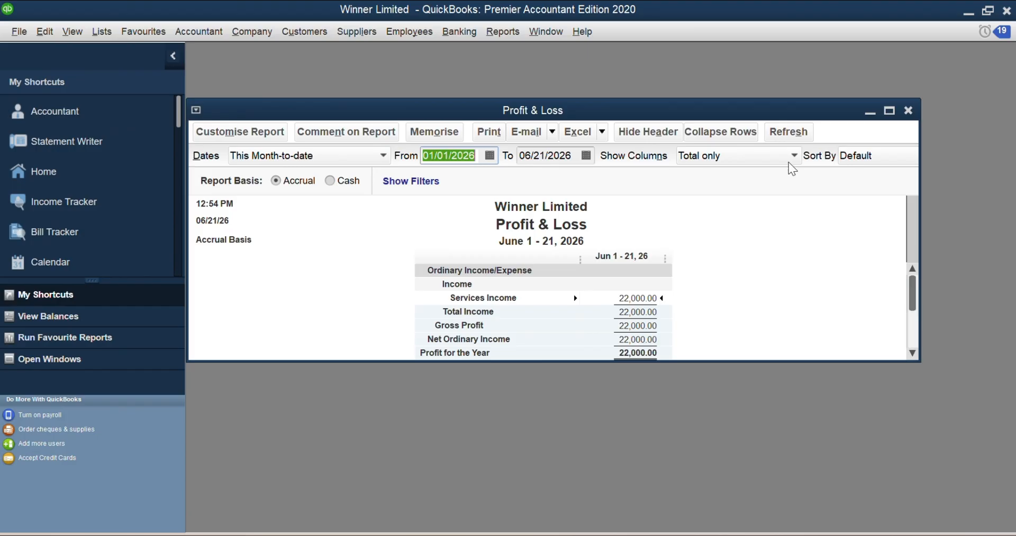
{"action": "left_click", "coordinate": [638, 212]}
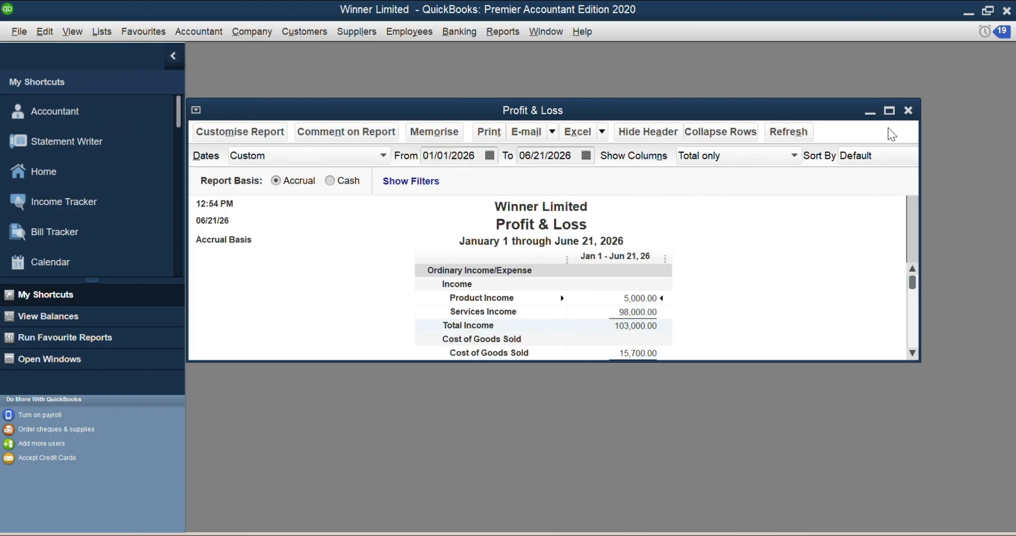
{"action": "left_click", "coordinate": [889, 111]}
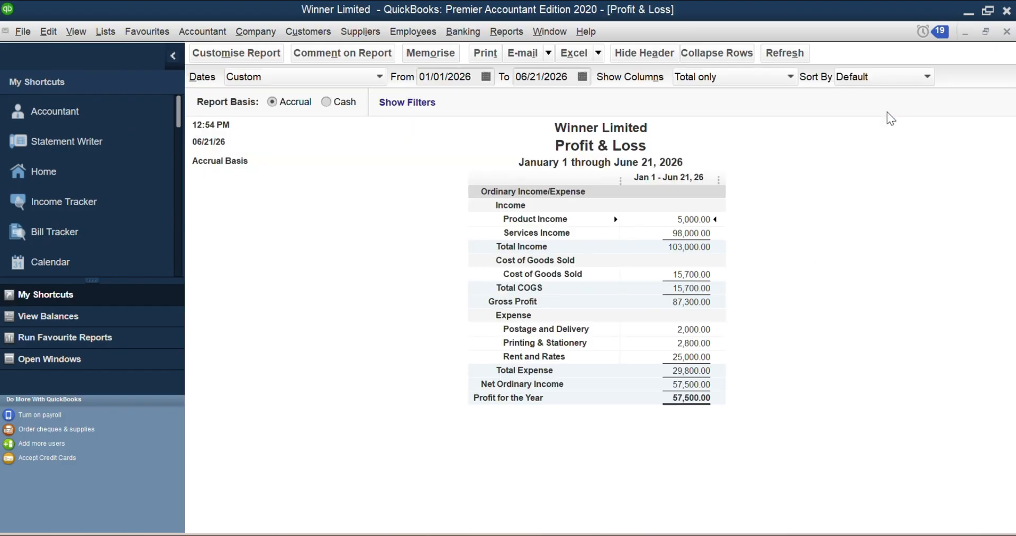
- Examine the transactions behind Services Income, Postage and Delivery, and Printing & Stationery, closing each detail report to return to the Profit & Loss
{"action": "double_click", "coordinate": [686, 234]}
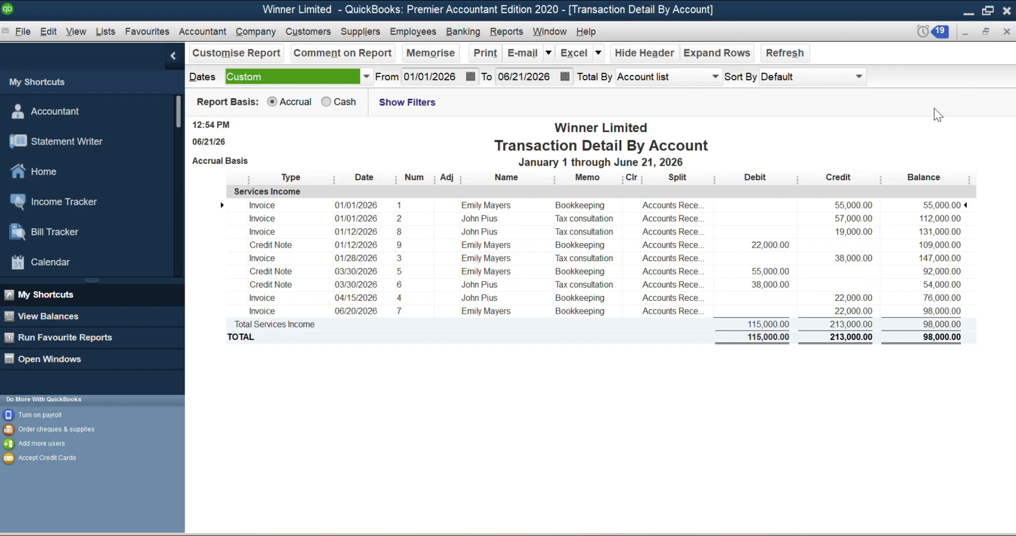
{"action": "left_click", "coordinate": [1006, 32]}
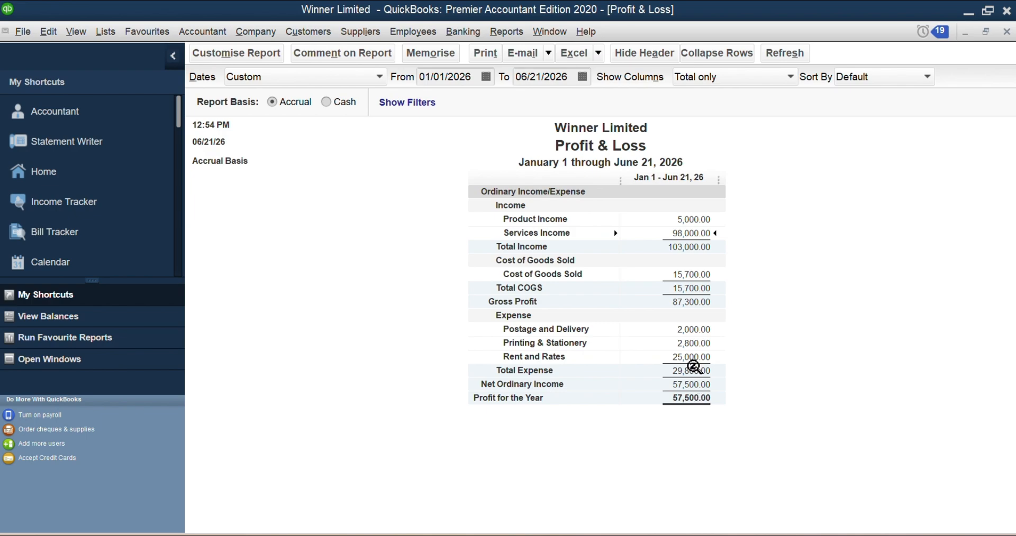
{"action": "left_click", "coordinate": [701, 327]}
{"action": "double_click", "coordinate": [701, 327]}
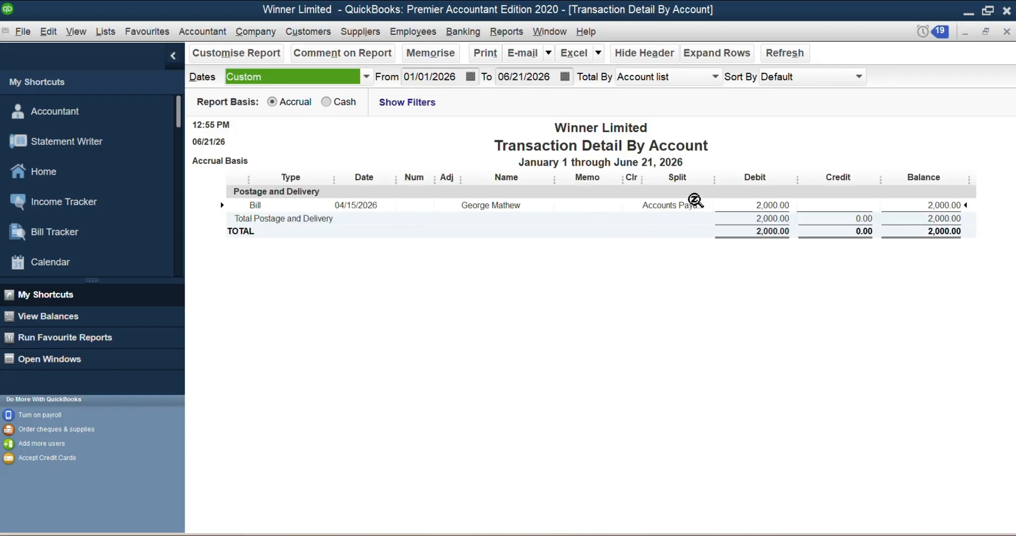
{"action": "left_click", "coordinate": [1007, 32]}
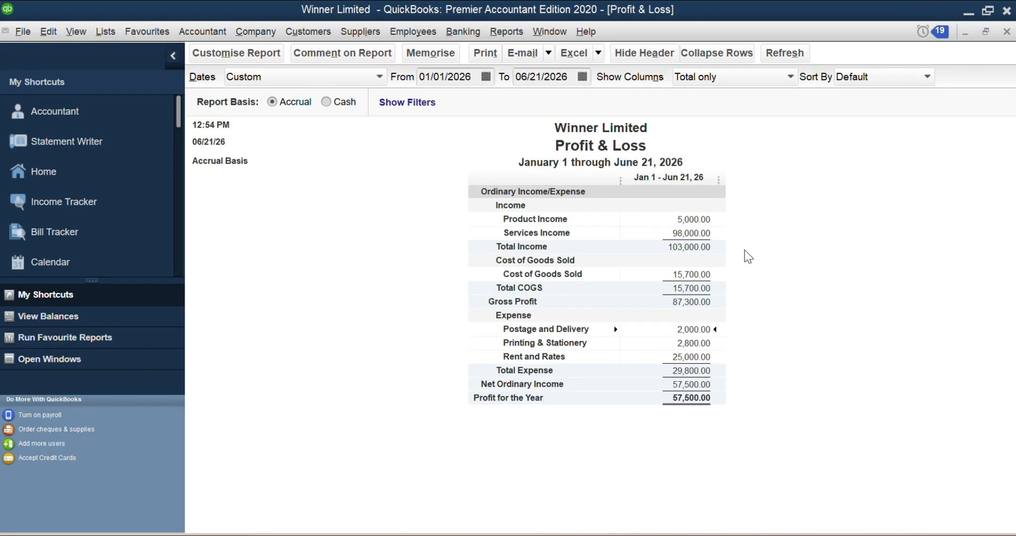
{"action": "double_click", "coordinate": [668, 343]}
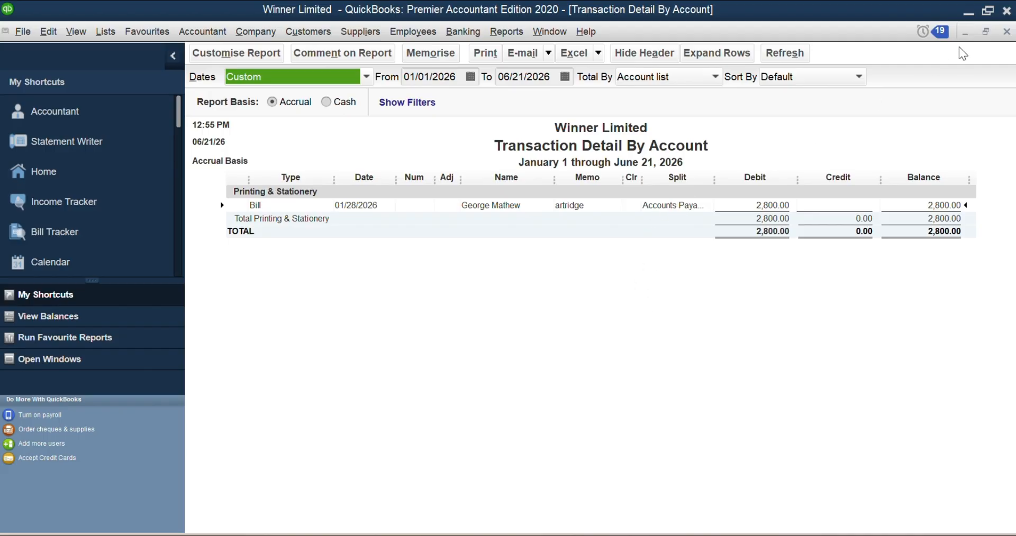
{"action": "left_click", "coordinate": [1007, 32]}
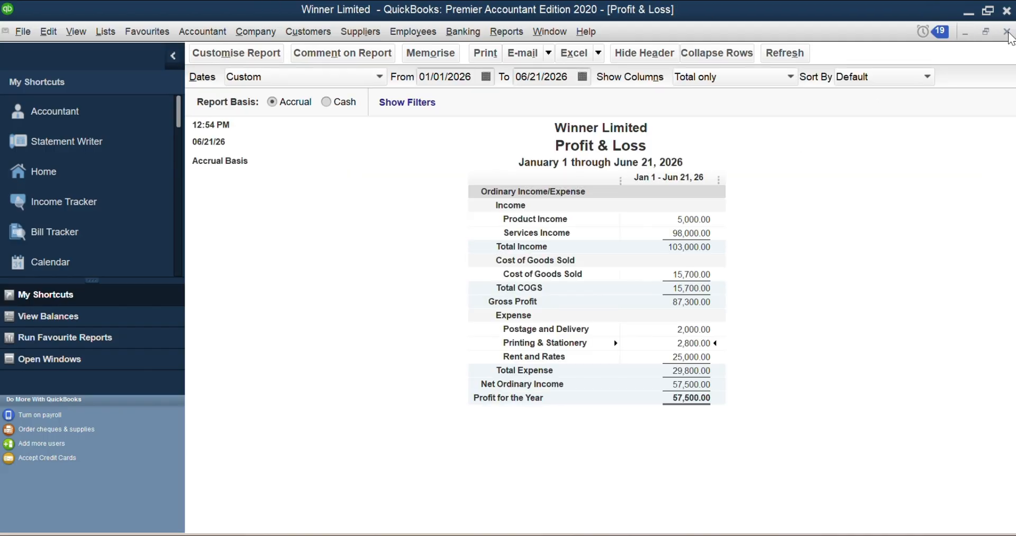
- Close the Profit & Loss report without memorising it and restore the program window to its smaller size
{"action": "left_click", "coordinate": [1007, 31]}
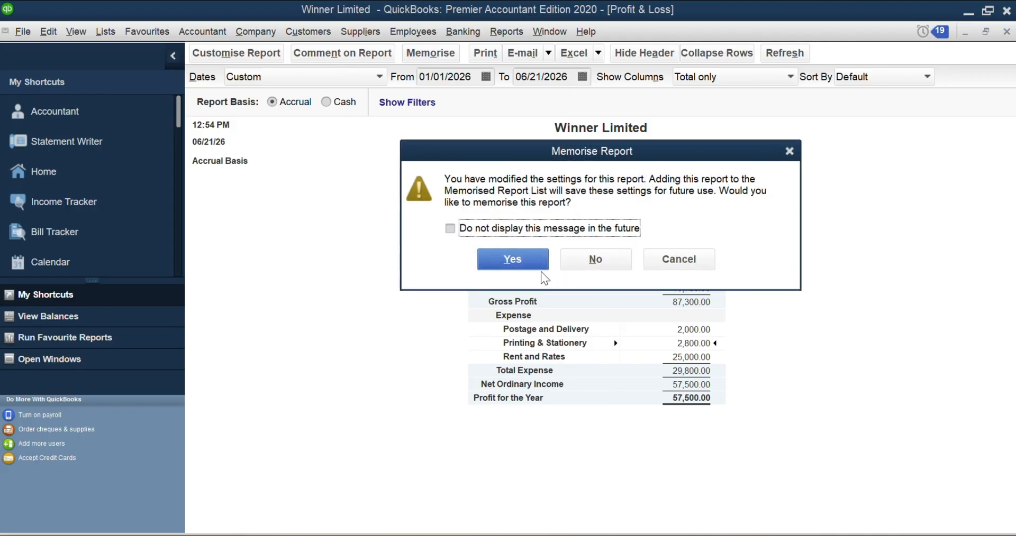
{"action": "left_click", "coordinate": [587, 257]}
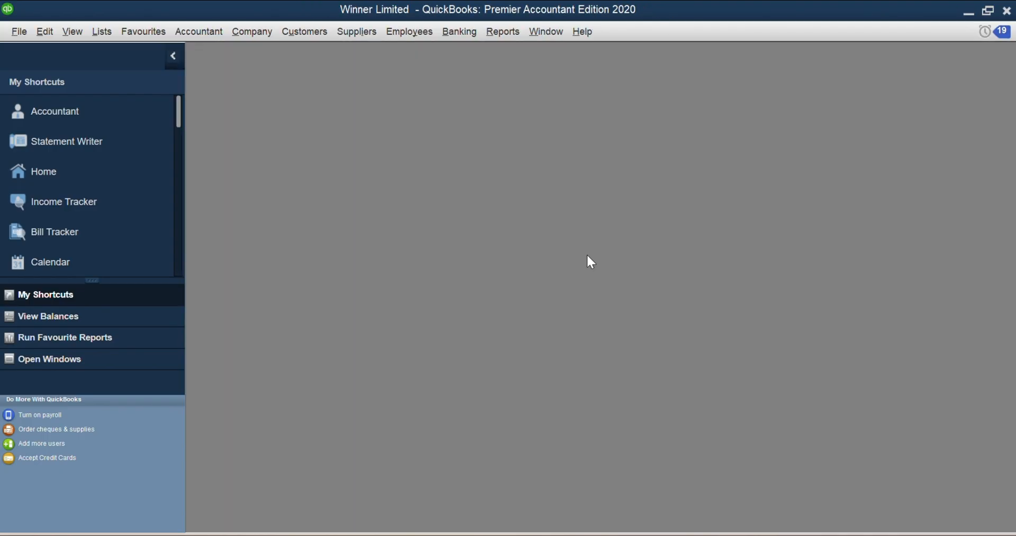
{"action": "left_click", "coordinate": [987, 10]}
- Open the Profit & Loss Detail report, dismiss the notice about collapsed transactions, and maximise the report
{"action": "left_click", "coordinate": [596, 111]}
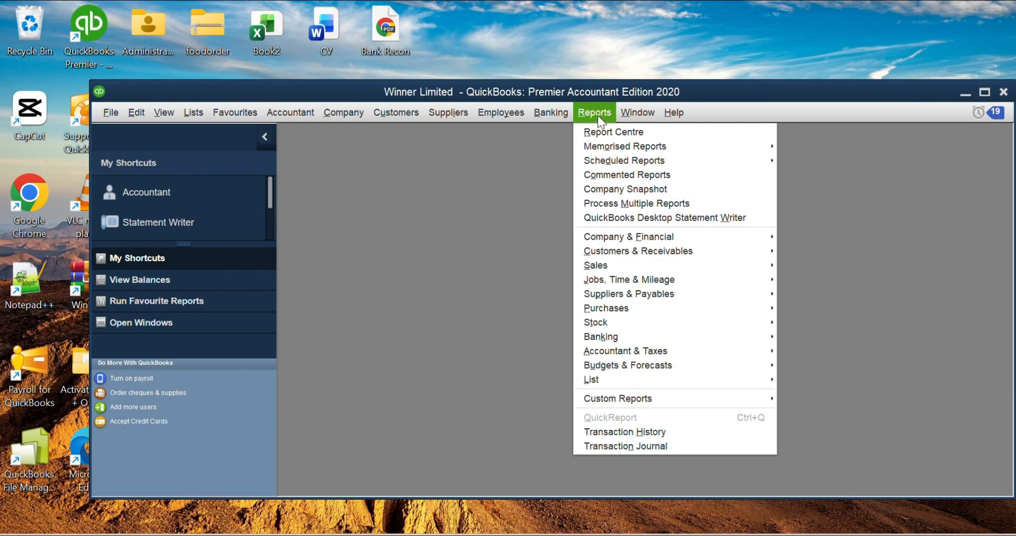
{"action": "mouse_move", "coordinate": [616, 237]}
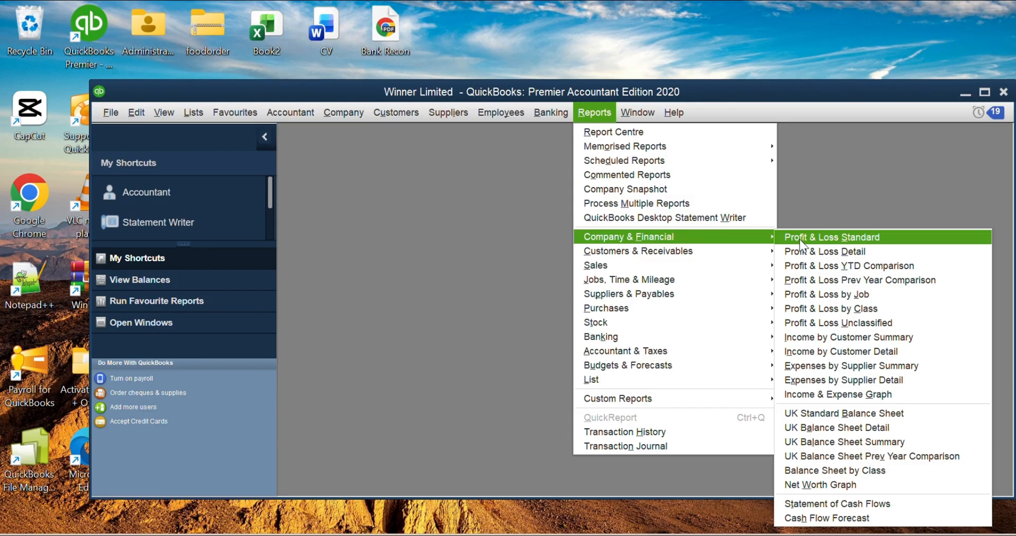
{"action": "left_click", "coordinate": [800, 252]}
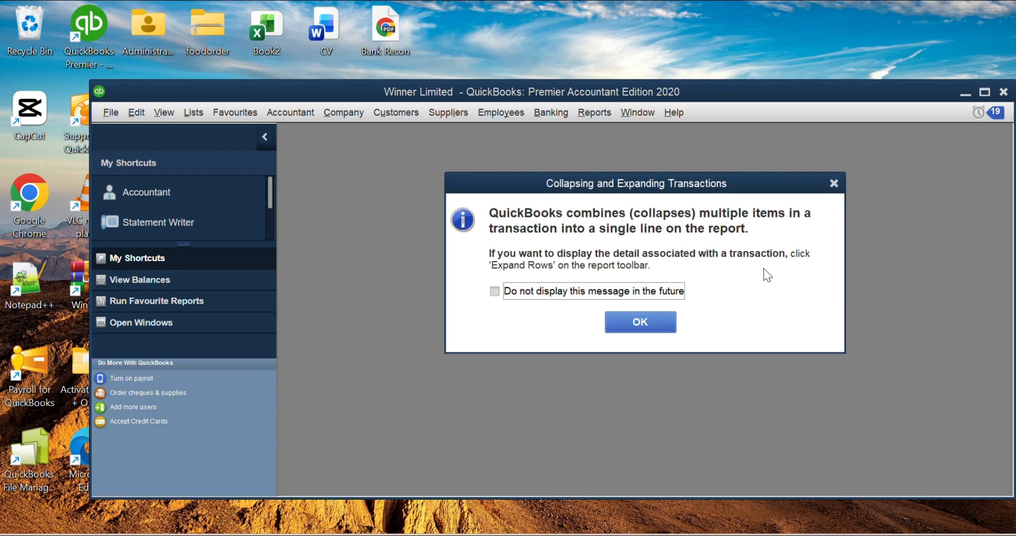
{"action": "left_click", "coordinate": [641, 319]}
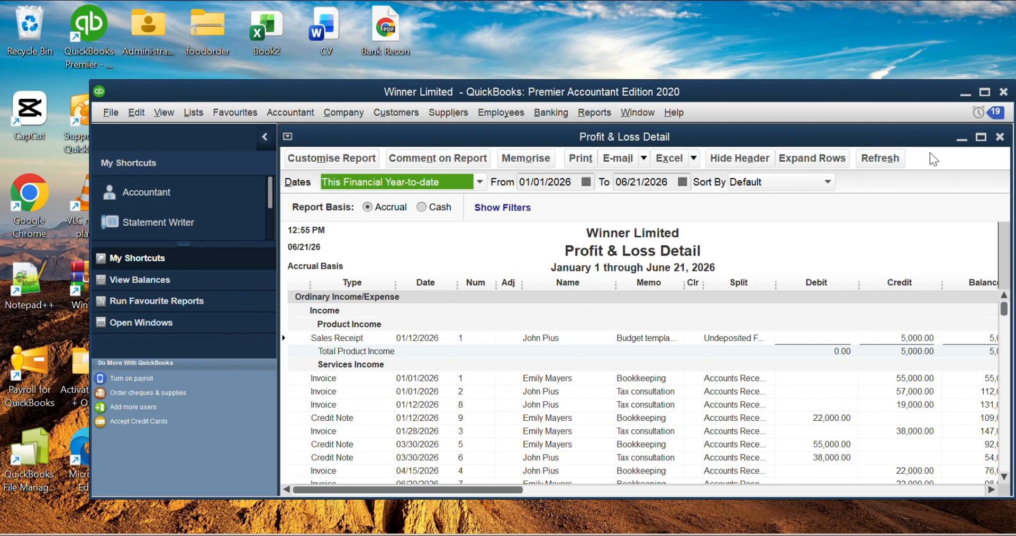
{"action": "left_click", "coordinate": [984, 93]}
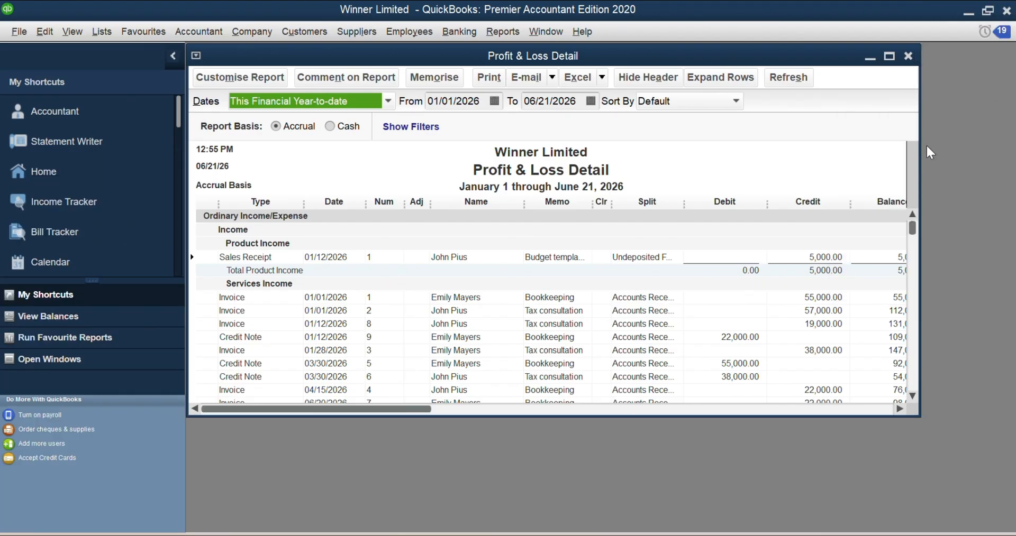
{"action": "left_click", "coordinate": [887, 60]}
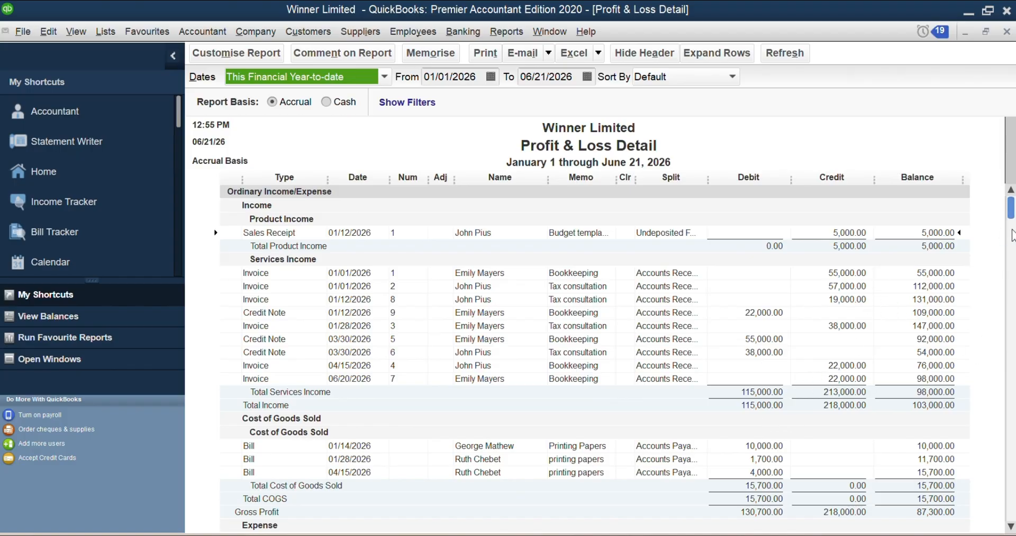
- Read through the income, cost of goods sold and expense entries in the Profit & Loss Detail report, and close it
{"action": "left_click_drag", "start_coordinate": [1011, 212], "coordinate": [1012, 114]}
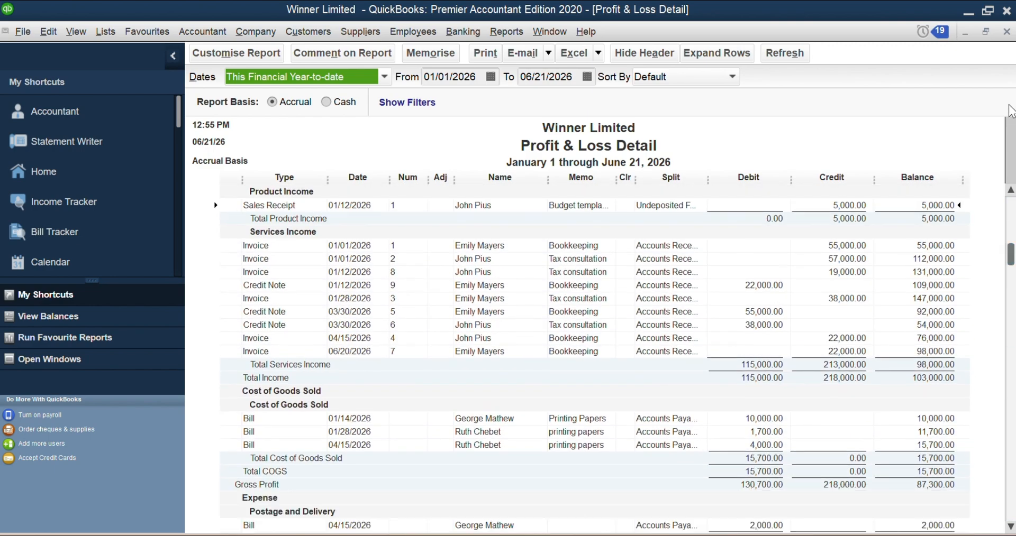
{"action": "left_click_drag", "start_coordinate": [1011, 257], "coordinate": [1013, 171]}
{"action": "left_click", "coordinate": [1006, 32]}
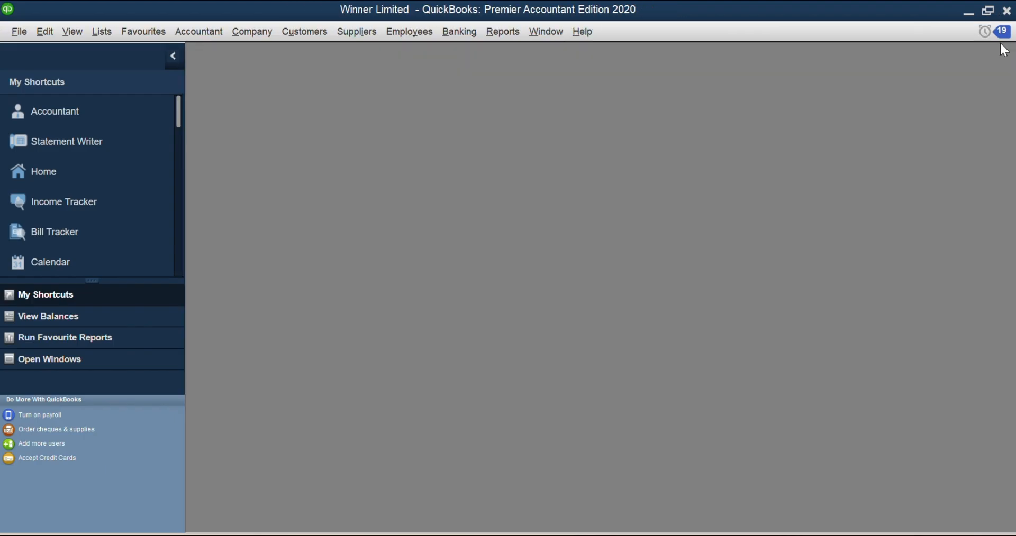
{"action": "left_click", "coordinate": [989, 10]}
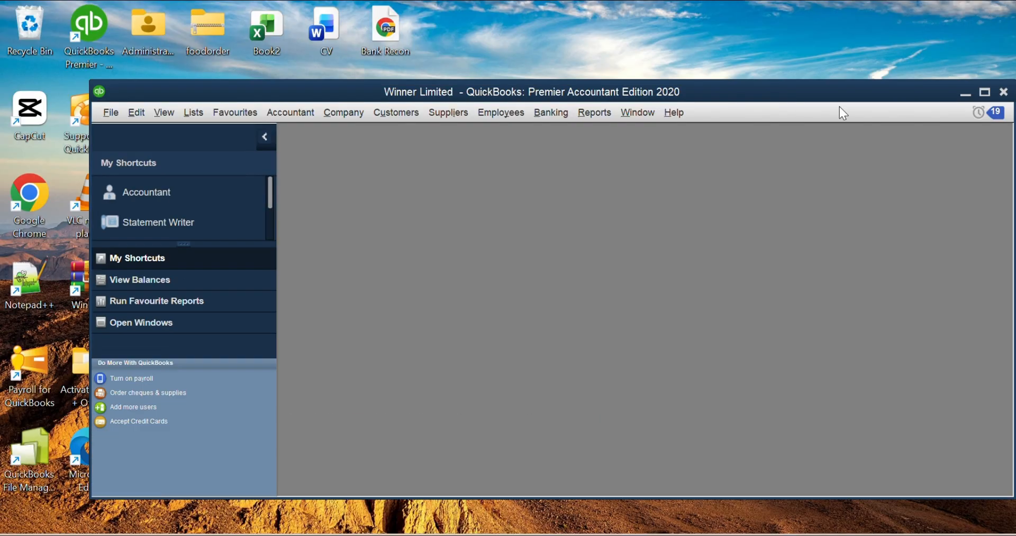
- View the Profit & Loss YTD Comparison report at full size to compare the month with the year to date, and close it
{"action": "left_click", "coordinate": [594, 112]}
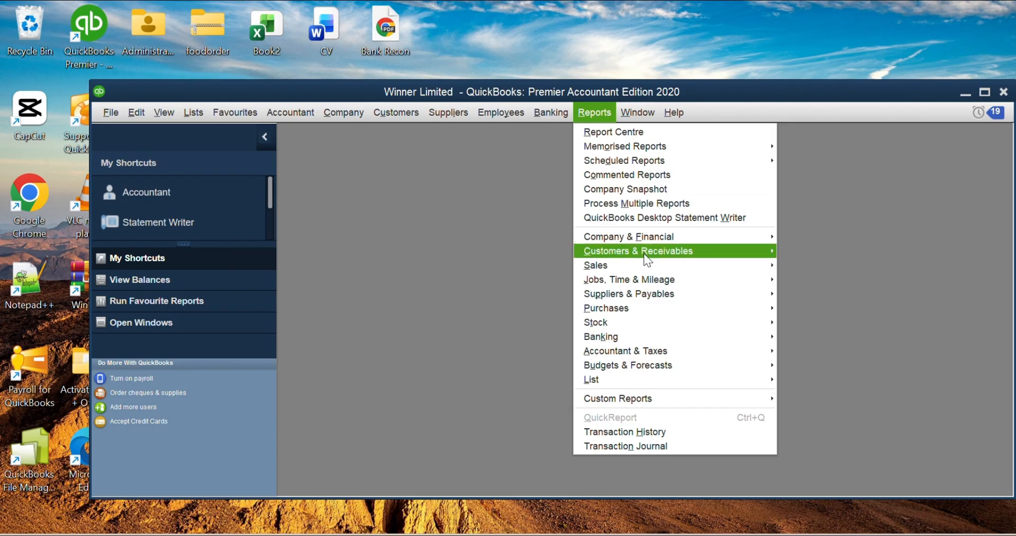
{"action": "mouse_move", "coordinate": [738, 237]}
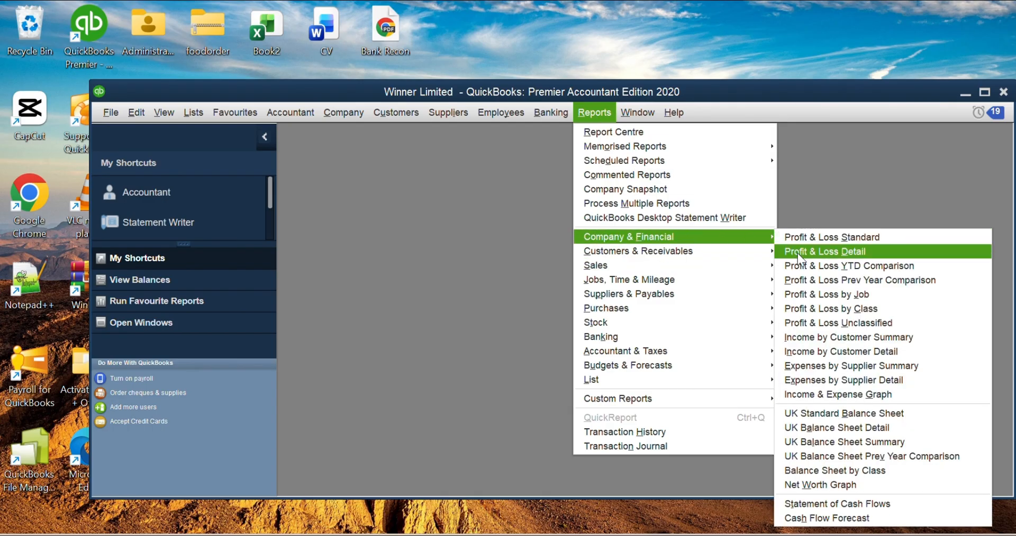
{"action": "left_click", "coordinate": [802, 271]}
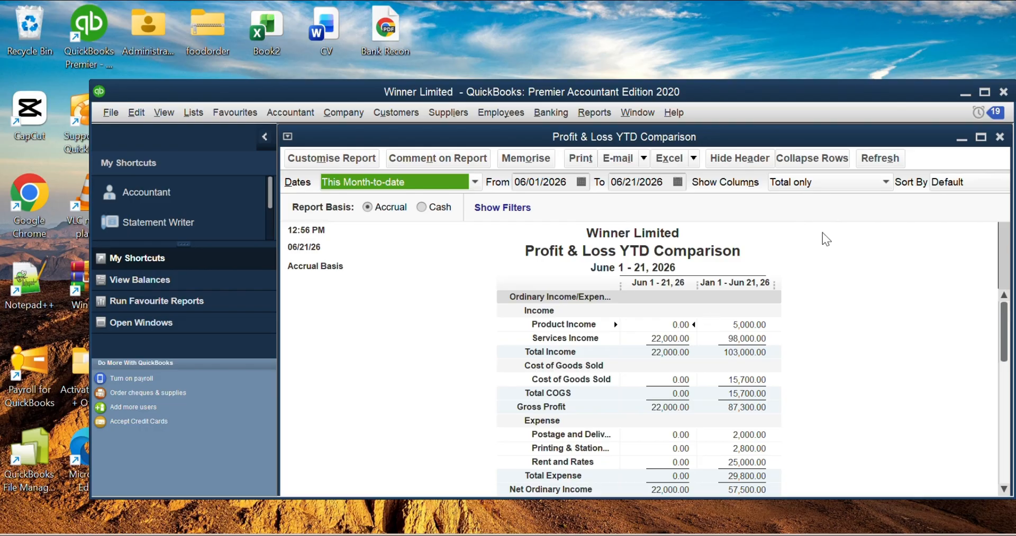
{"action": "left_click", "coordinate": [983, 97]}
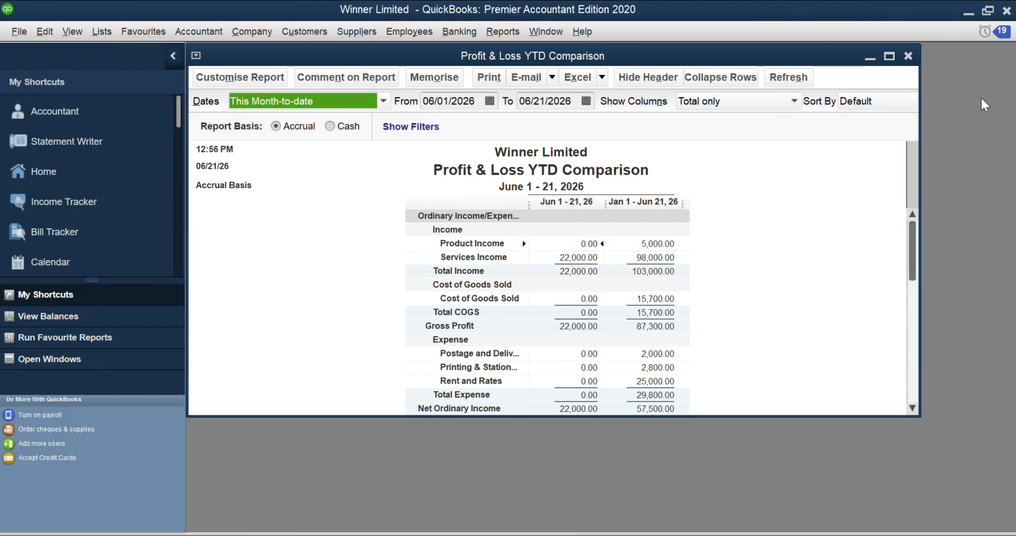
{"action": "left_click", "coordinate": [889, 56]}
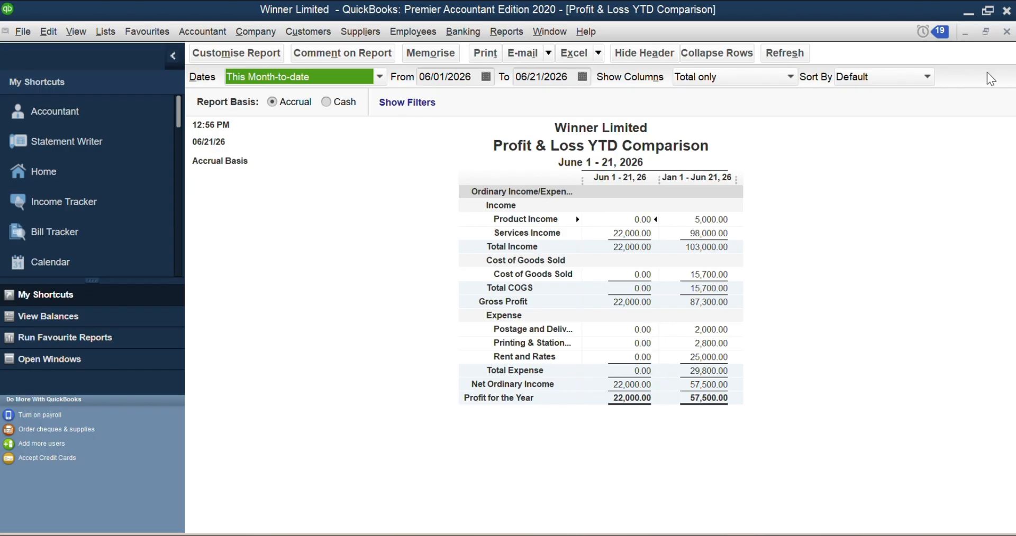
{"action": "left_click", "coordinate": [1007, 32]}
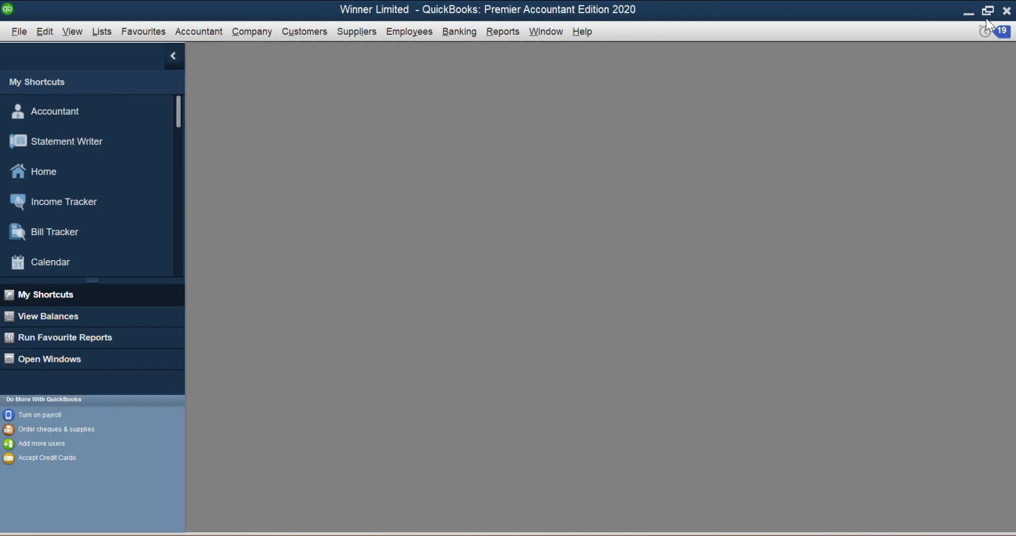
{"action": "left_click", "coordinate": [987, 10]}
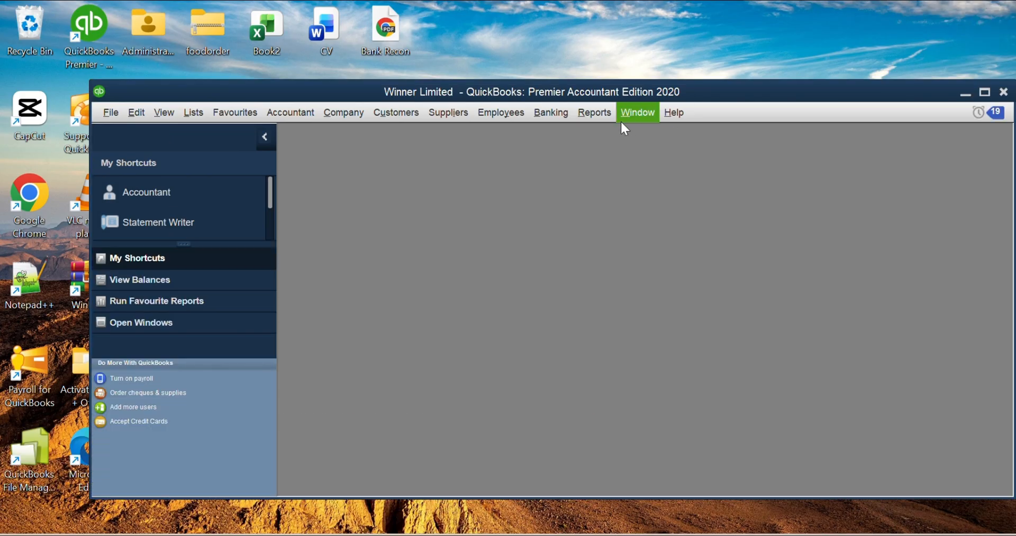
- Open the Profit & Loss Prev Year Comparison report
{"action": "left_click", "coordinate": [595, 114]}
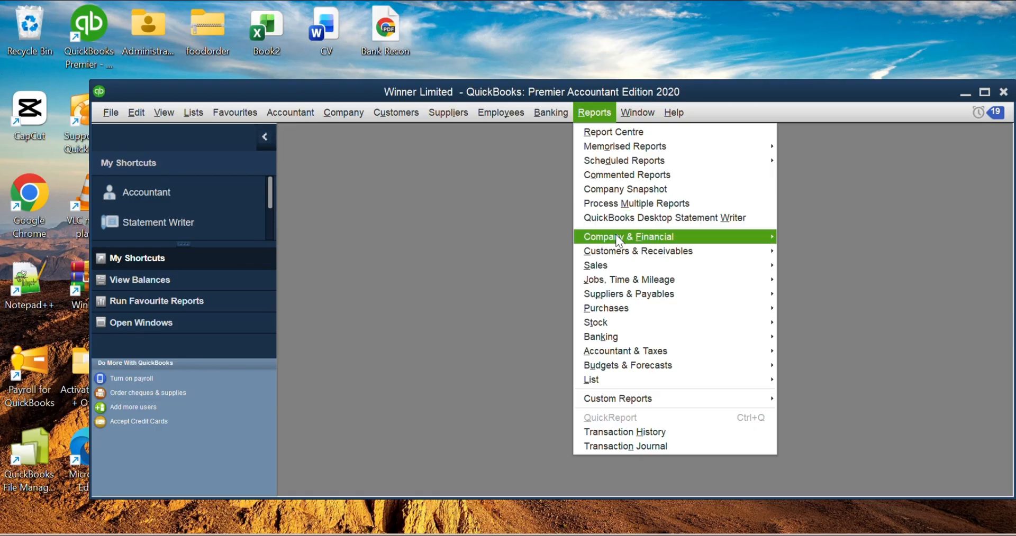
{"action": "mouse_move", "coordinate": [616, 236]}
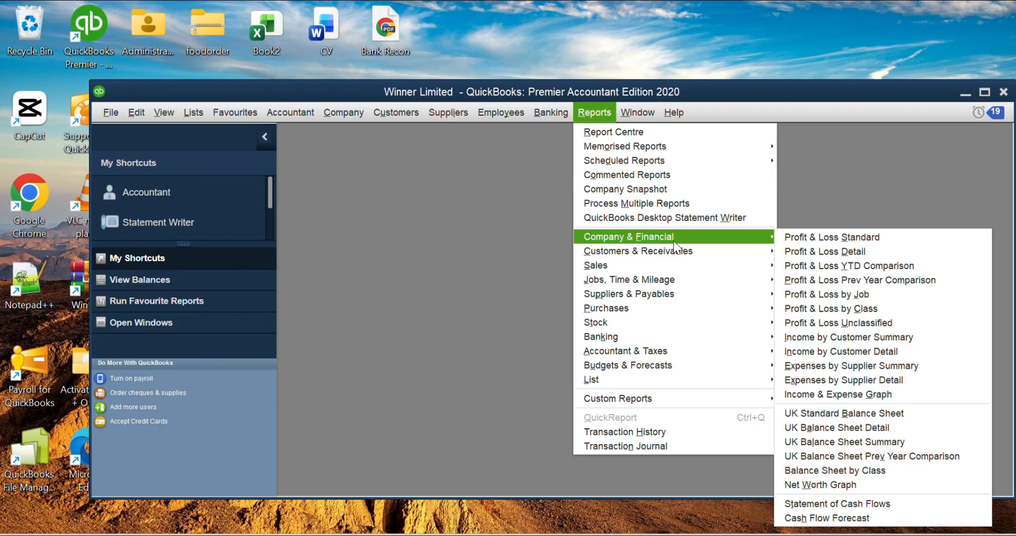
{"action": "mouse_move", "coordinate": [773, 240]}
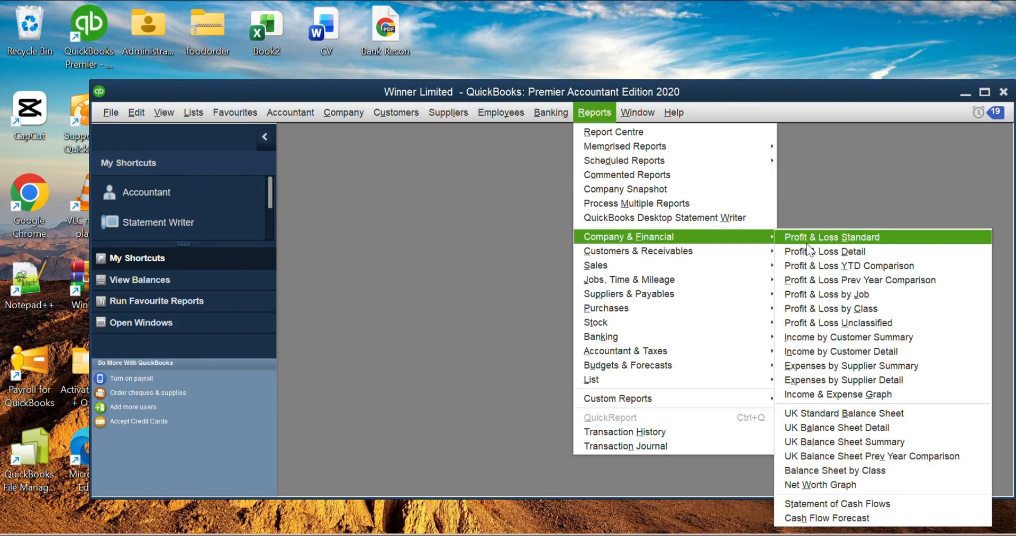
{"action": "left_click", "coordinate": [827, 281]}
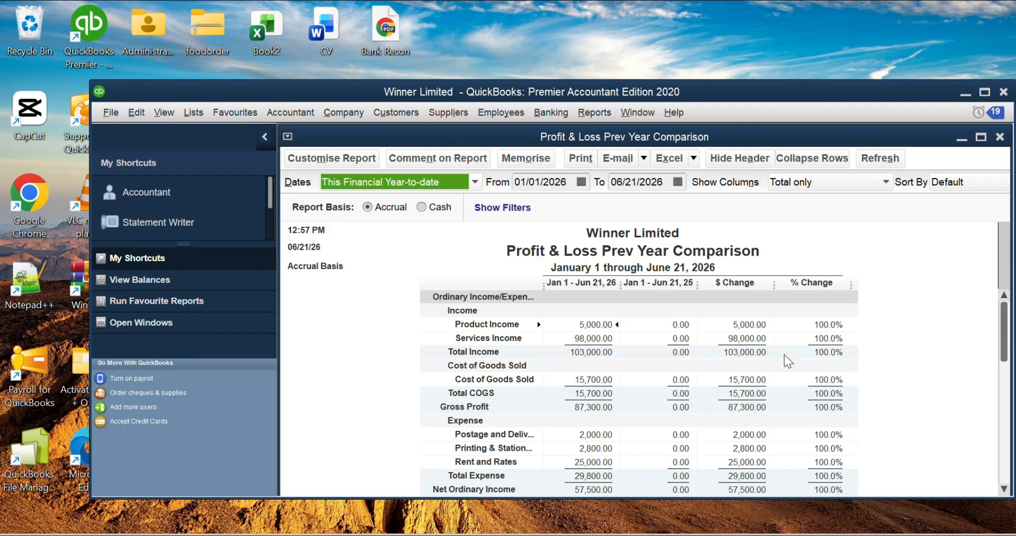
- Read the Profit & Loss Prev Year Comparison report through to the profit for the year, and close it
{"action": "left_click", "coordinate": [1004, 490]}
{"action": "left_click", "coordinate": [1007, 492]}
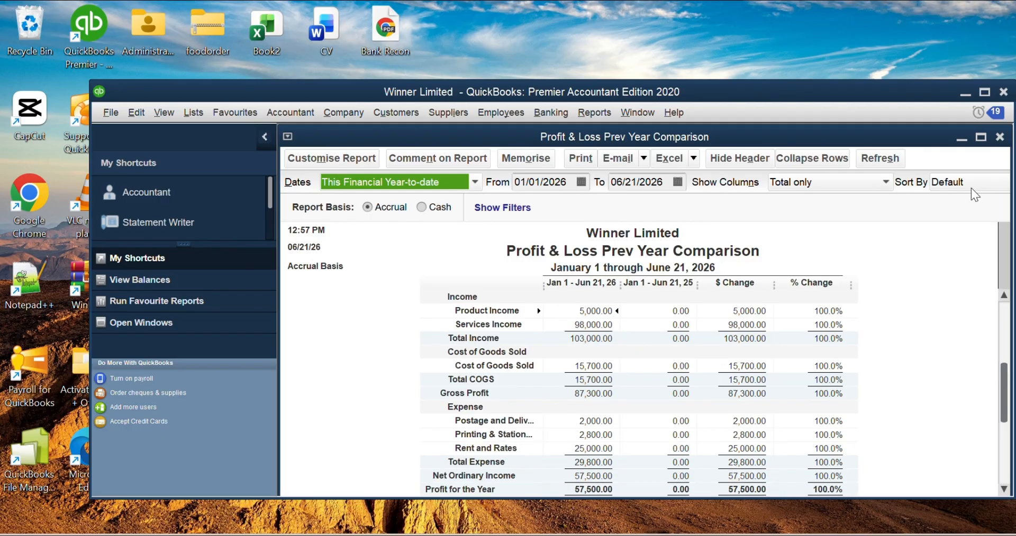
{"action": "left_click", "coordinate": [999, 137]}
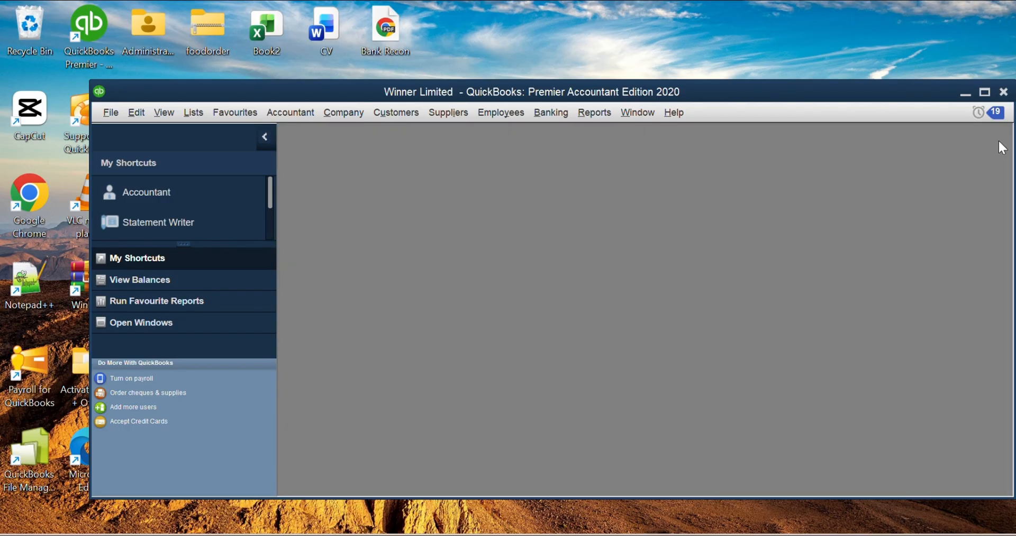
- View the Profit & Loss by Job report to compare income per customer, and close it
{"action": "left_click", "coordinate": [584, 113]}
{"action": "mouse_move", "coordinate": [628, 239]}
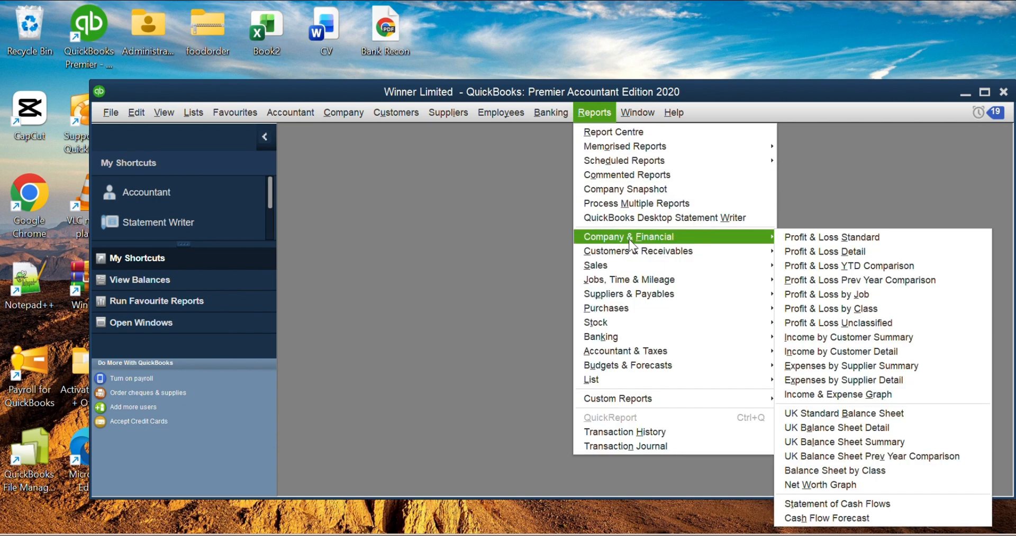
{"action": "left_click", "coordinate": [808, 294]}
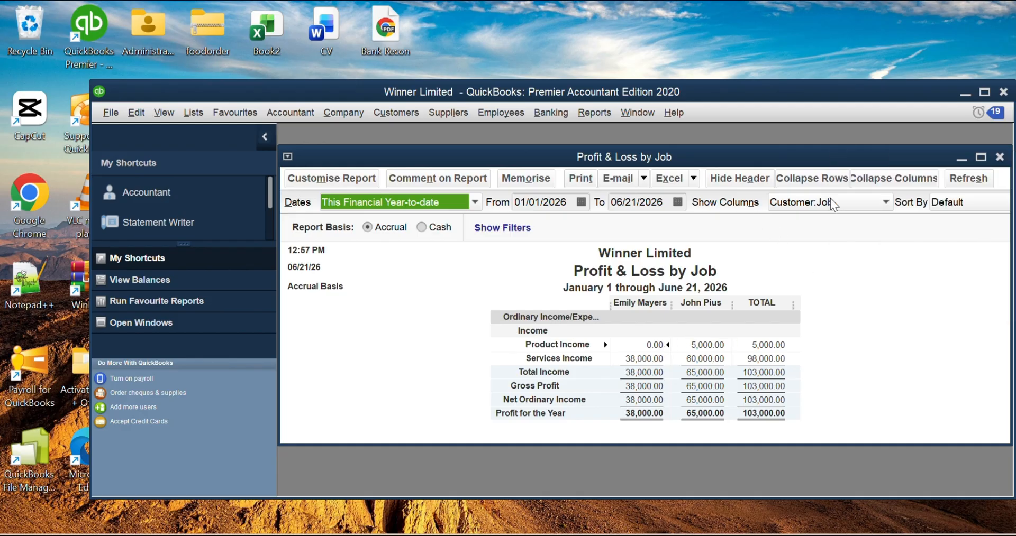
{"action": "left_click", "coordinate": [999, 157]}
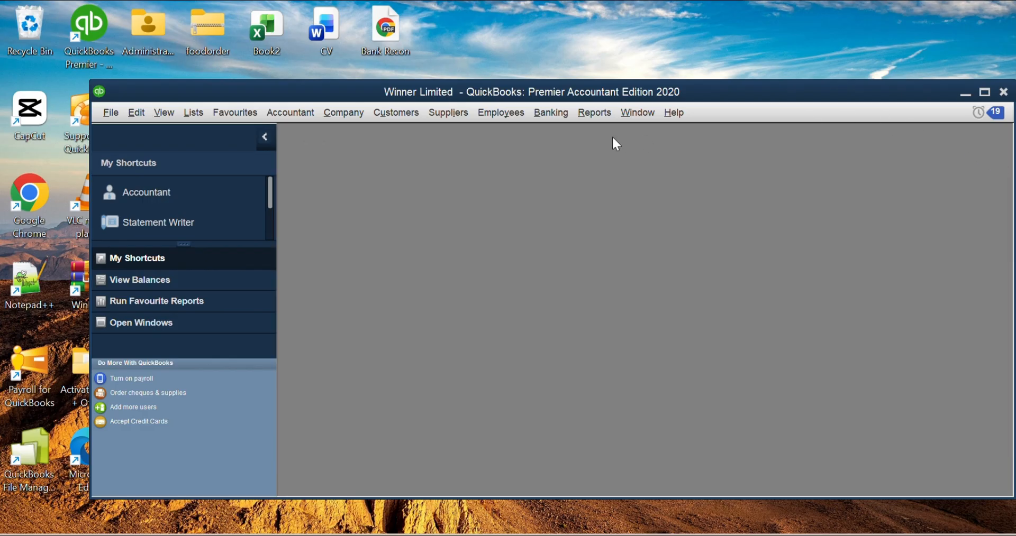
- Read the Profit & Loss by Class report from income down to the profit for the year, and close it
{"action": "left_click", "coordinate": [593, 110]}
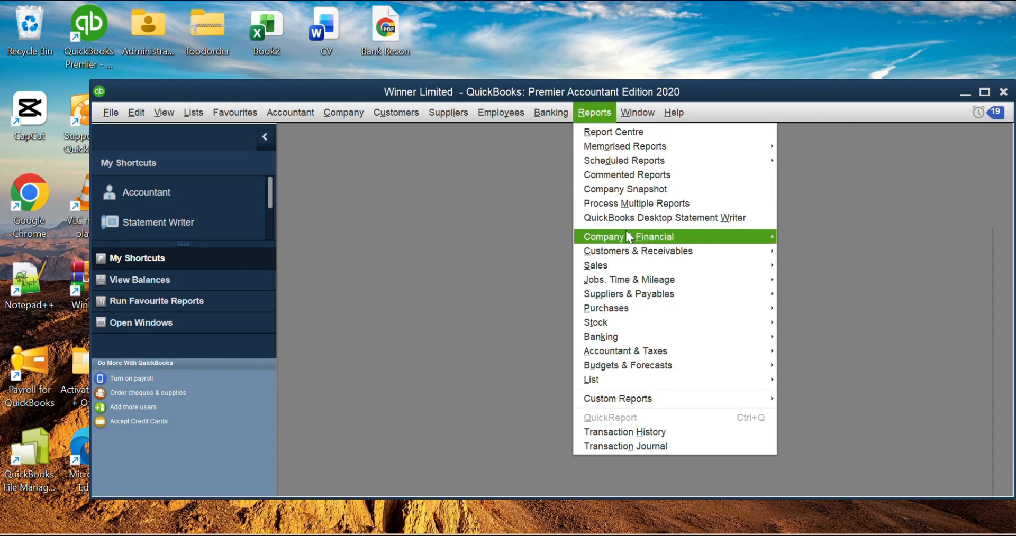
{"action": "mouse_move", "coordinate": [737, 241]}
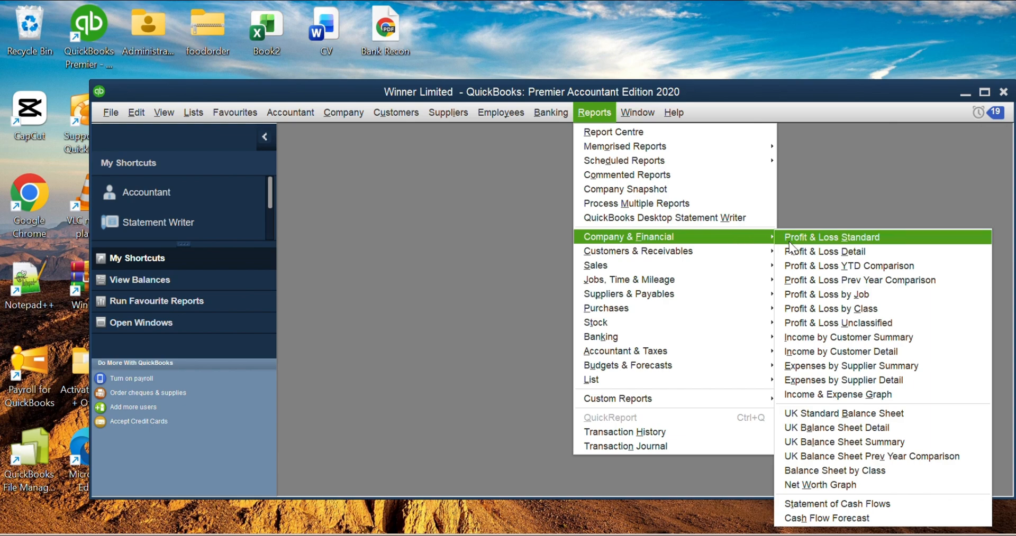
{"action": "left_click", "coordinate": [832, 305]}
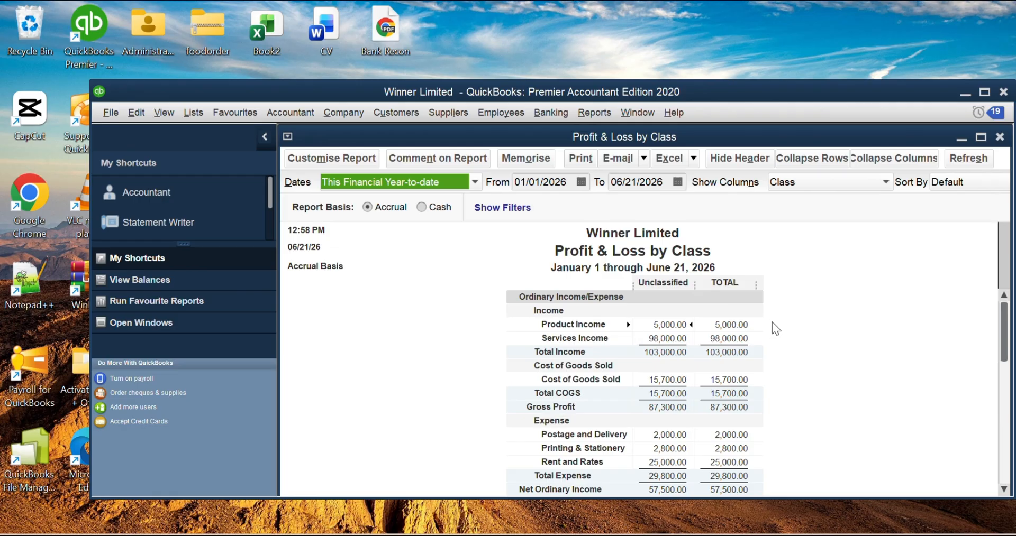
{"action": "left_click", "coordinate": [1003, 489]}
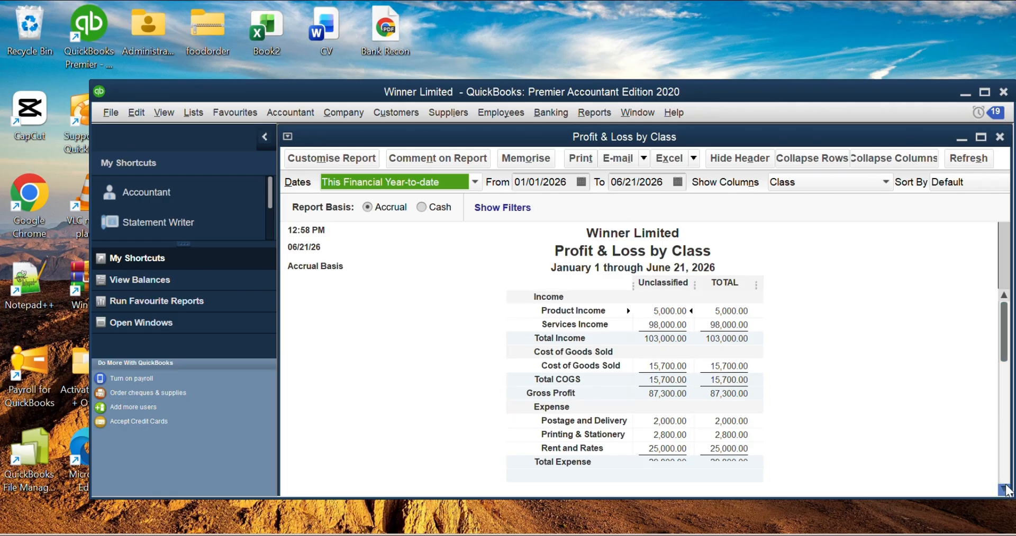
{"action": "left_click", "coordinate": [1003, 489]}
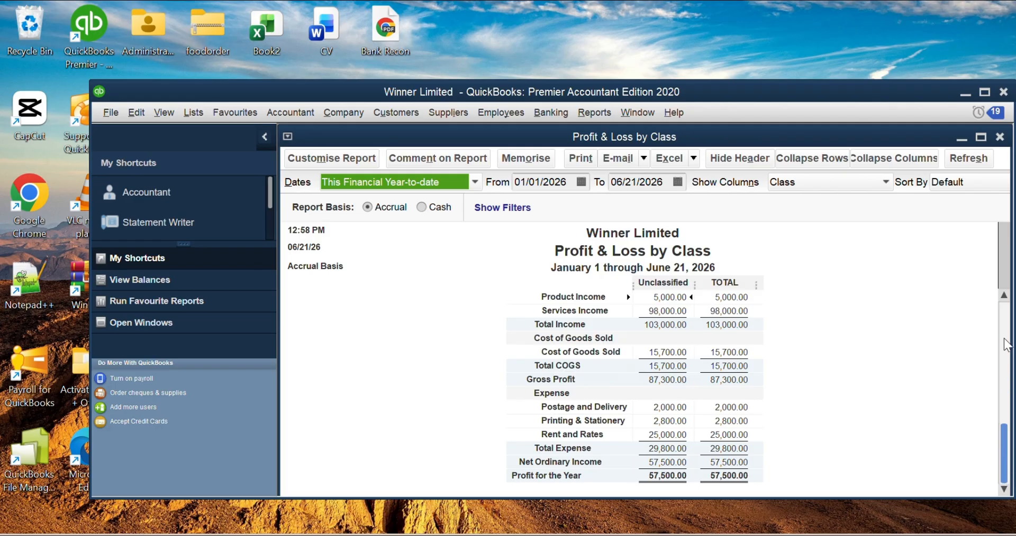
{"action": "left_click", "coordinate": [1003, 296]}
{"action": "left_click", "coordinate": [1004, 295]}
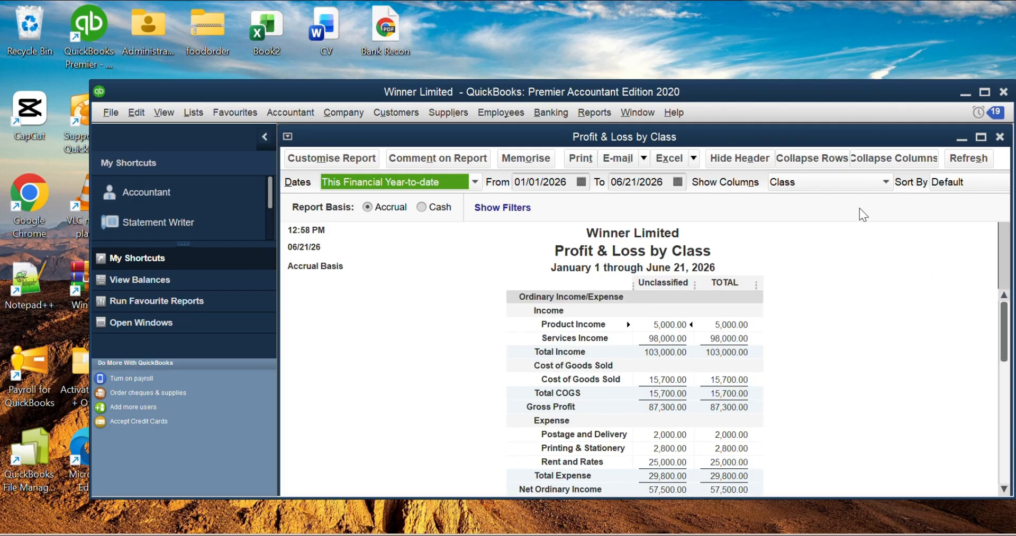
{"action": "left_click", "coordinate": [999, 137]}
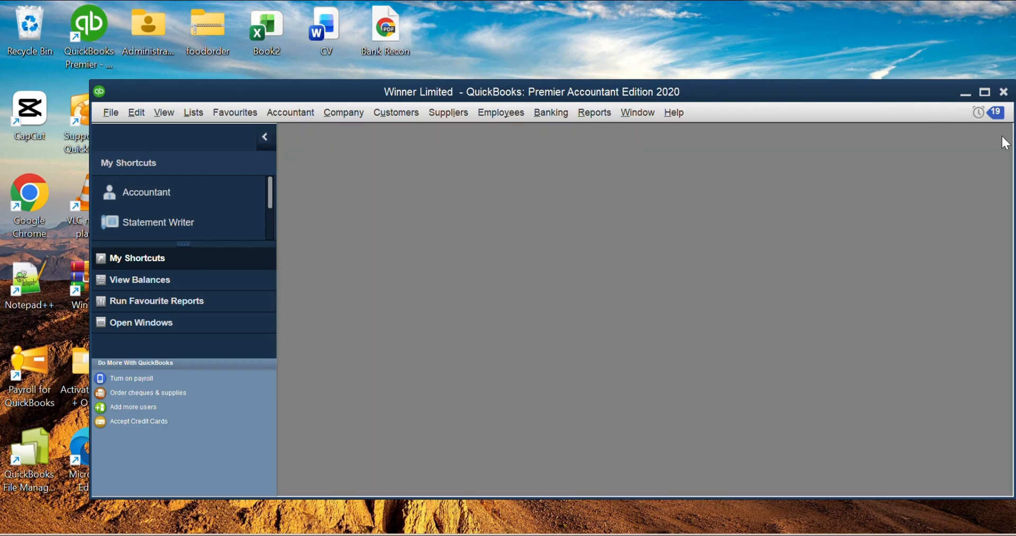
- View the transactions behind Services Income in the Profit & Loss Unclassified report, and close both reports
{"action": "left_click", "coordinate": [595, 114]}
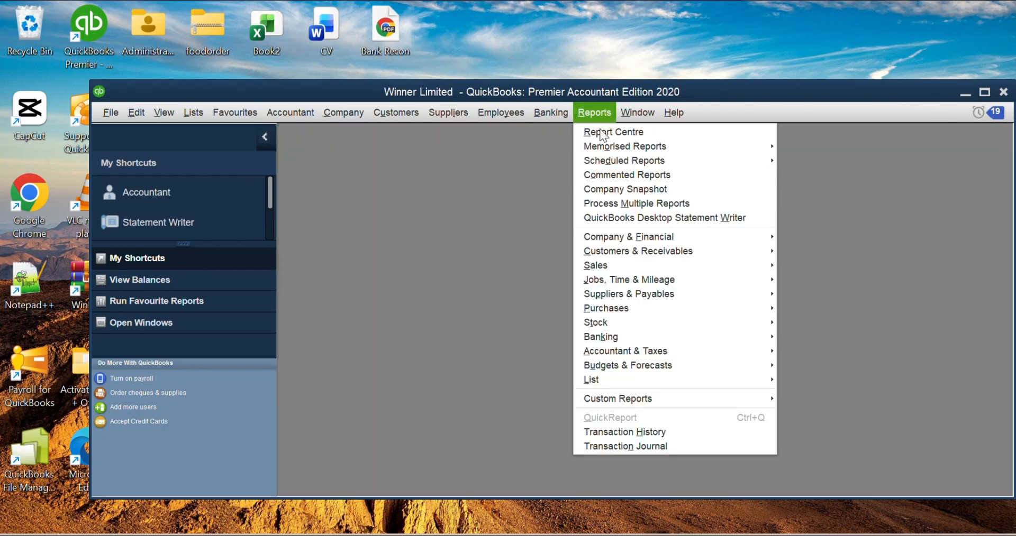
{"action": "mouse_move", "coordinate": [654, 245]}
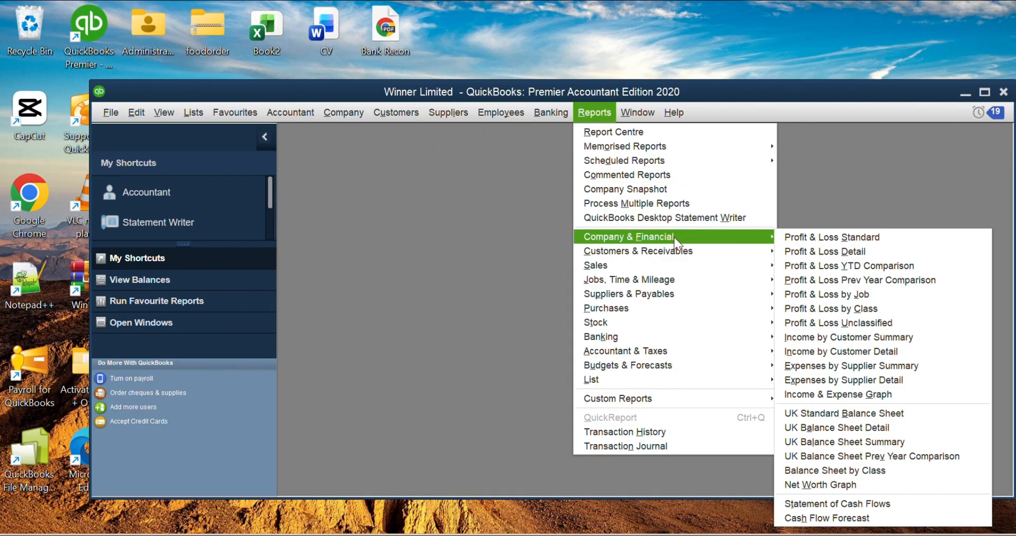
{"action": "left_click", "coordinate": [824, 323]}
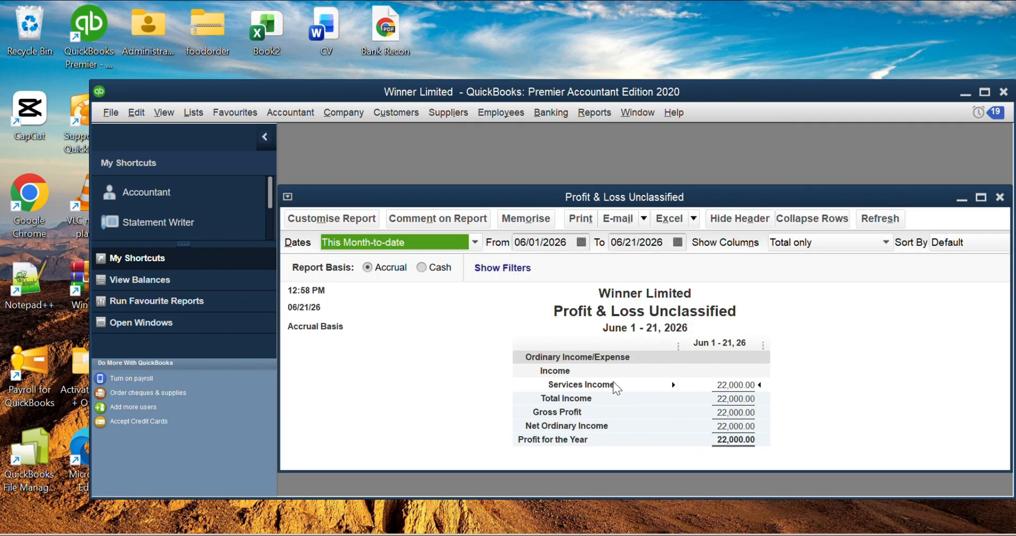
{"action": "double_click", "coordinate": [707, 385]}
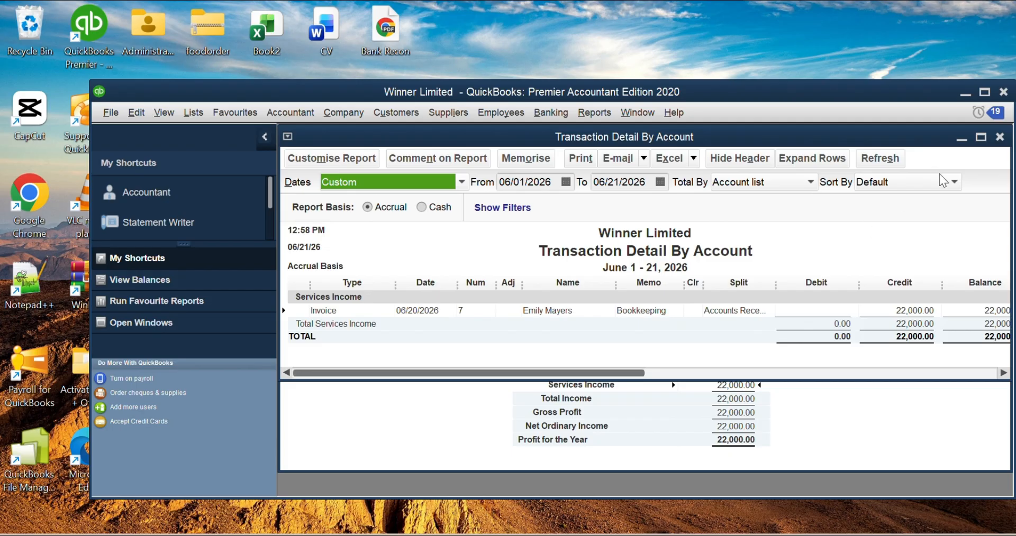
{"action": "left_click", "coordinate": [999, 137]}
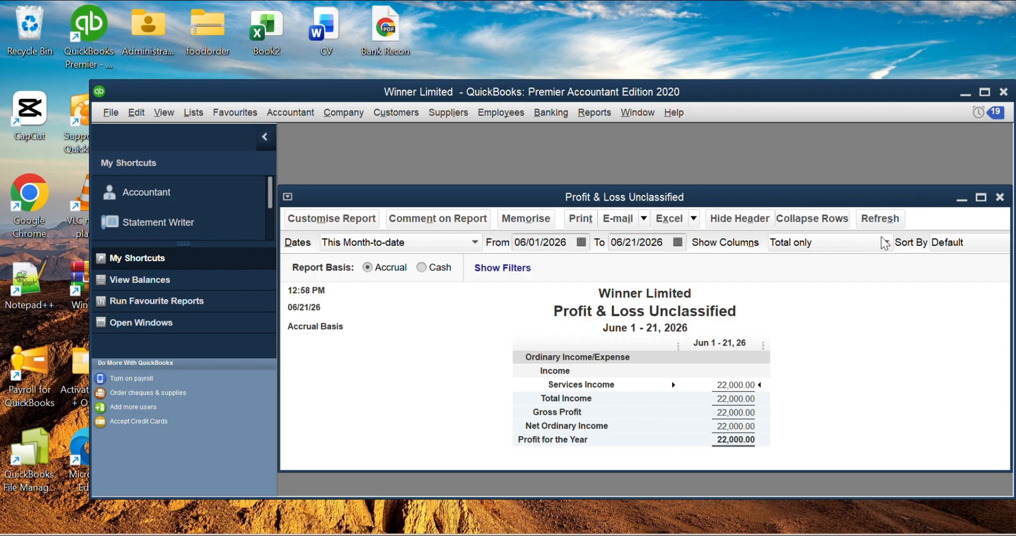
{"action": "left_click", "coordinate": [1000, 197]}
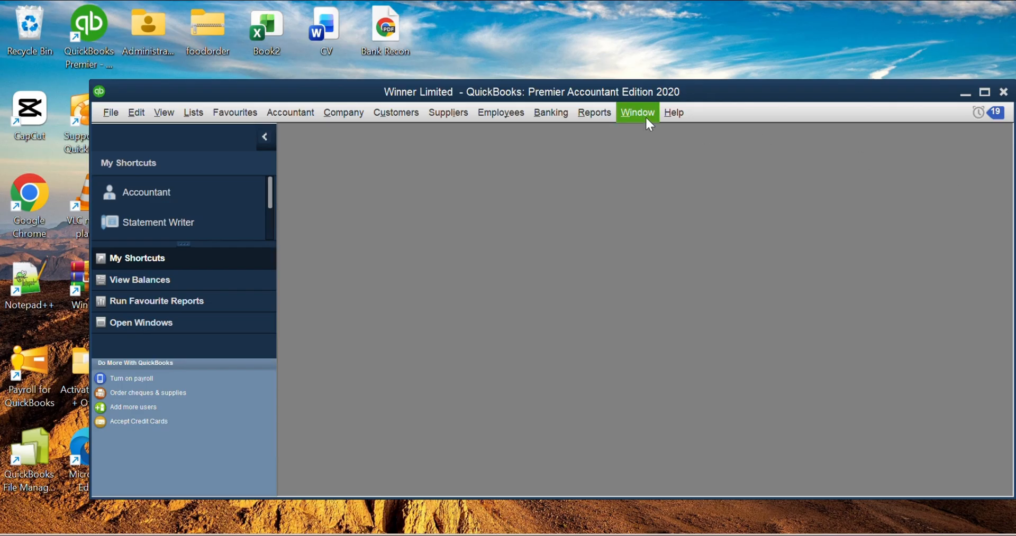
- View the Income by Customer Summary report to see the income earned from each customer, and close it
{"action": "left_click", "coordinate": [608, 111]}
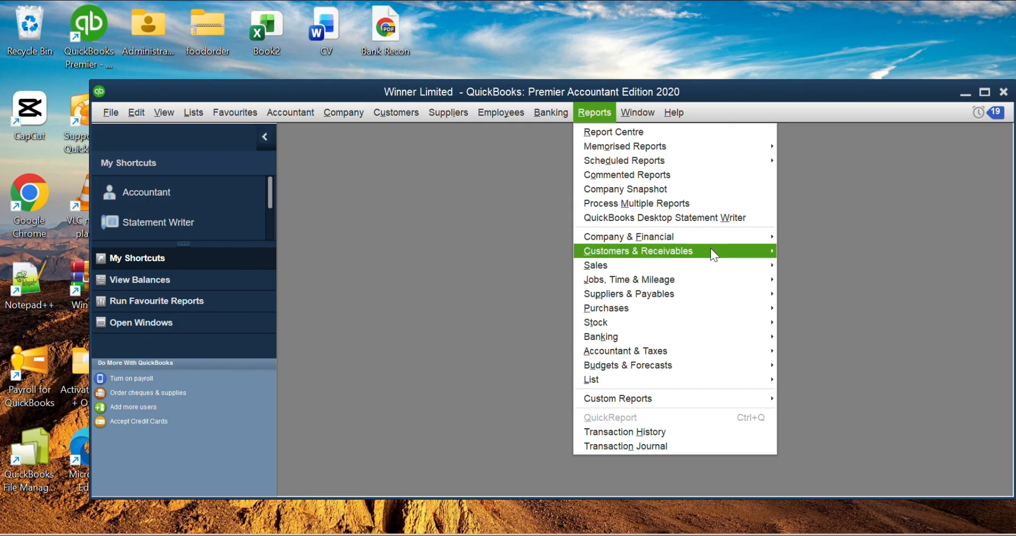
{"action": "mouse_move", "coordinate": [740, 236]}
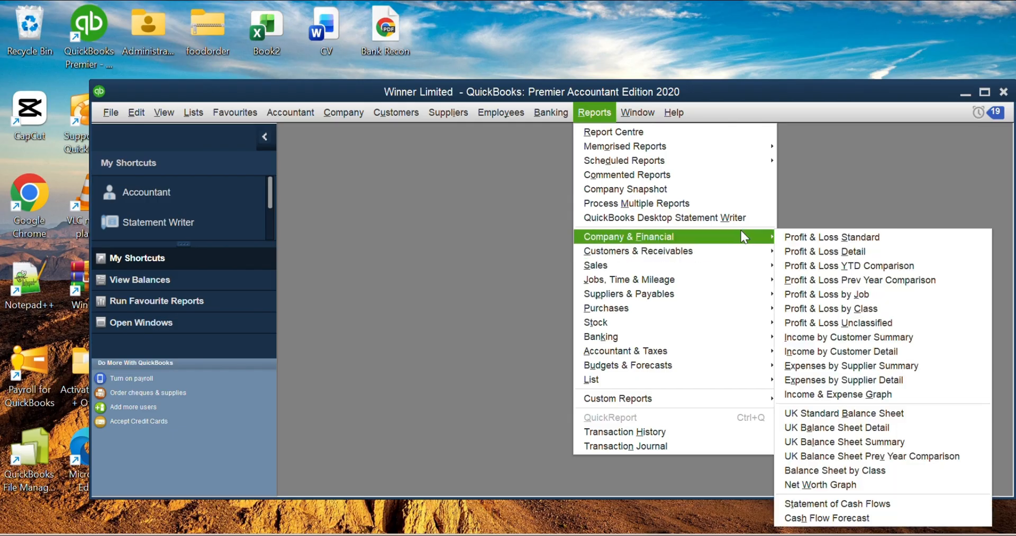
{"action": "left_click", "coordinate": [865, 338]}
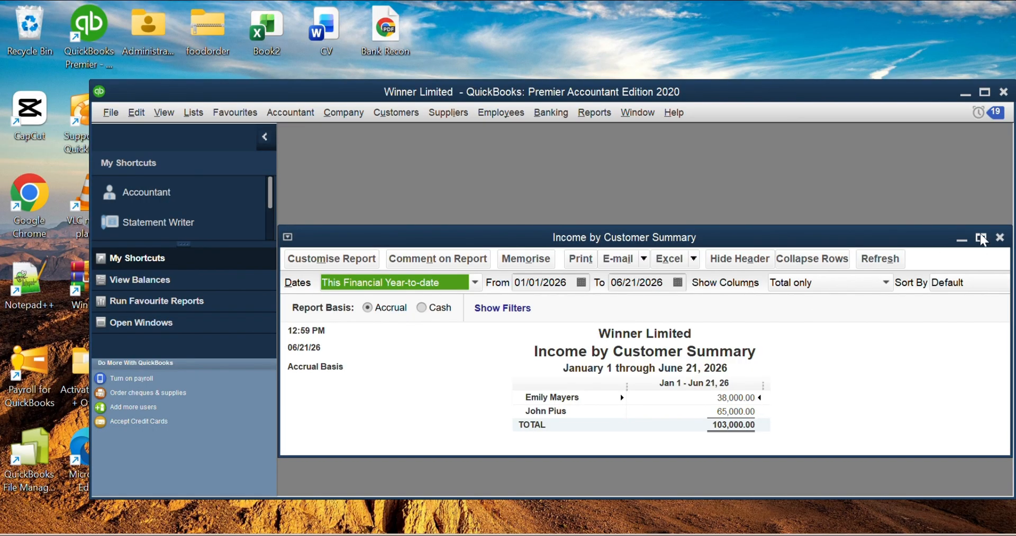
{"action": "mouse_move", "coordinate": [981, 237]}
{"action": "left_click", "coordinate": [999, 237]}
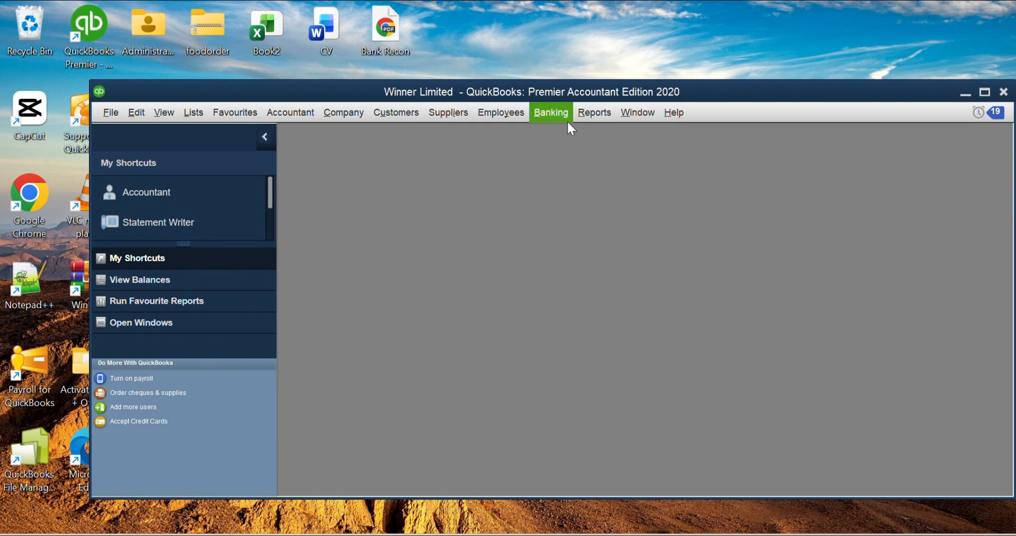
- Open the Income & Expense Graph and maximise both the program window and the graph
{"action": "left_click", "coordinate": [582, 115]}
{"action": "mouse_move", "coordinate": [608, 236]}
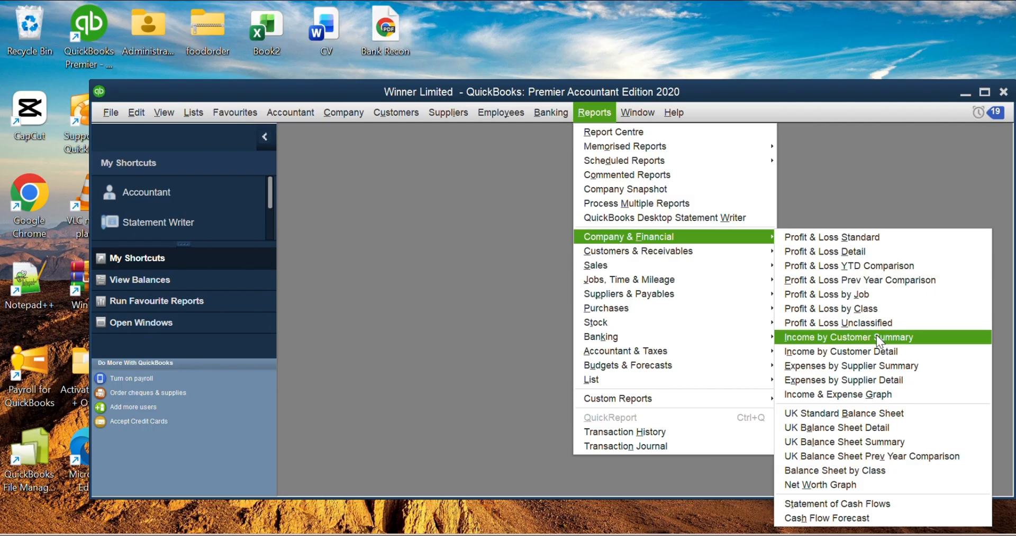
{"action": "left_click", "coordinate": [878, 393]}
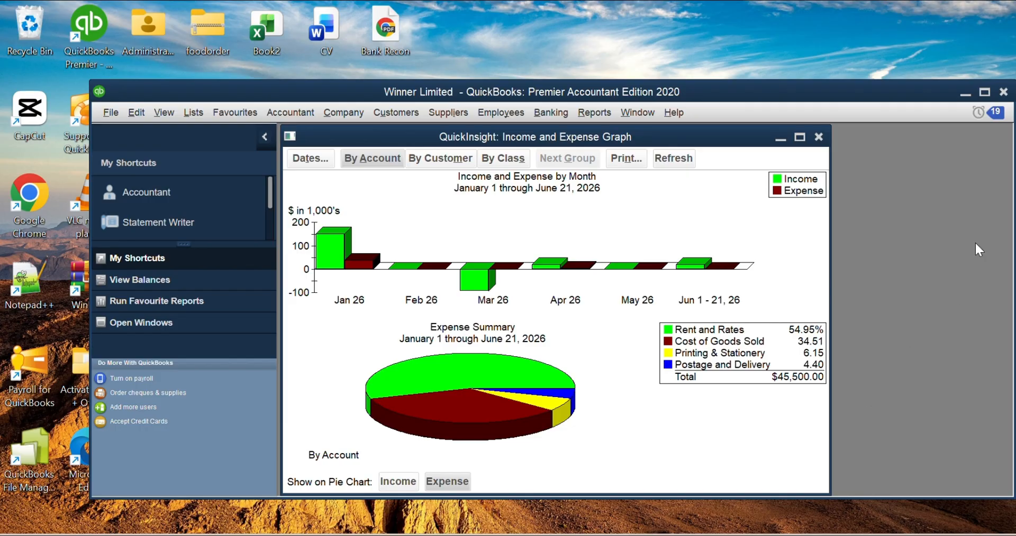
{"action": "mouse_move", "coordinate": [982, 100]}
{"action": "left_click", "coordinate": [984, 93]}
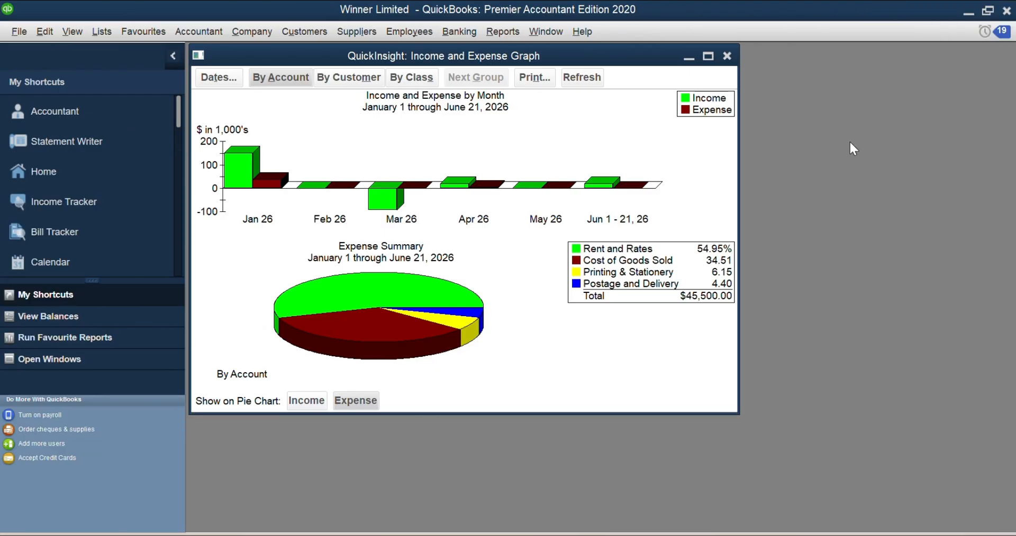
{"action": "left_click", "coordinate": [708, 56]}
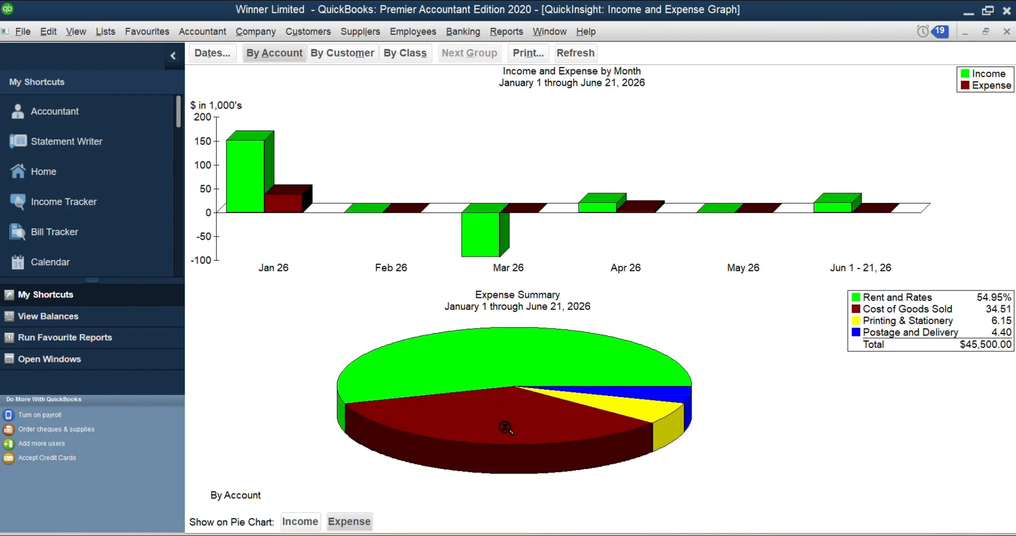
- View the graph's pie chart for income and again for expense, and close the graph with the program window restored
{"action": "left_click", "coordinate": [311, 523]}
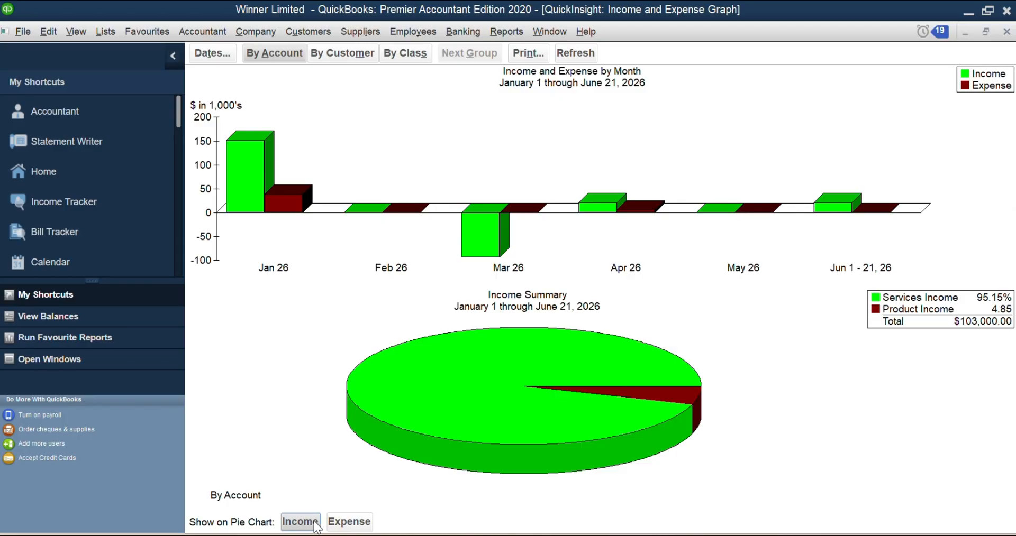
{"action": "left_click", "coordinate": [344, 524]}
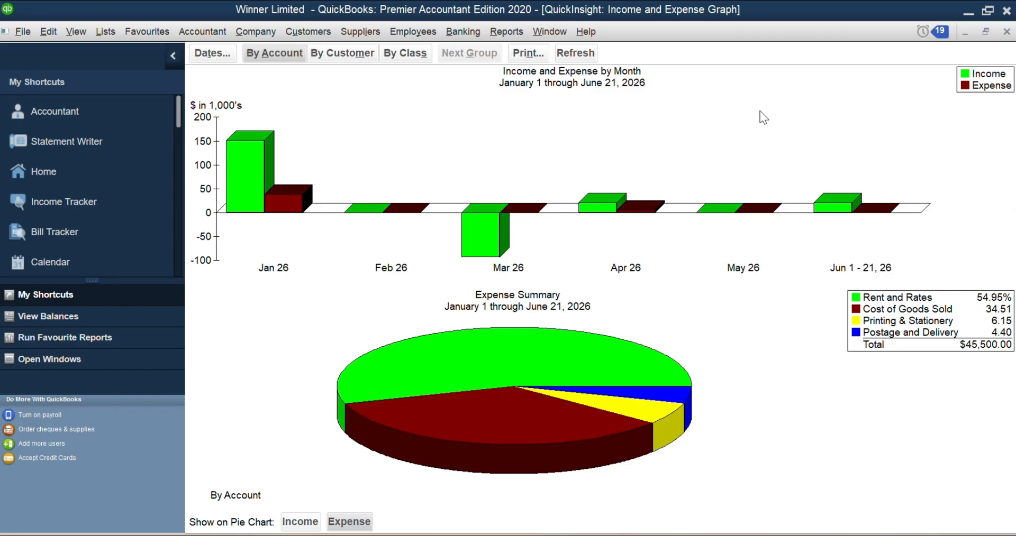
{"action": "left_click", "coordinate": [988, 12]}
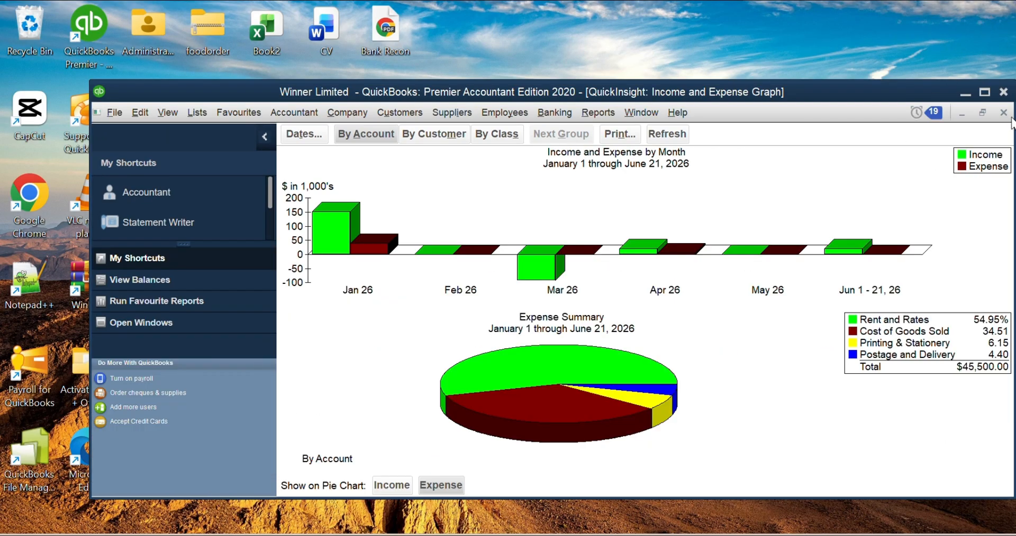
{"action": "left_click", "coordinate": [1003, 112]}
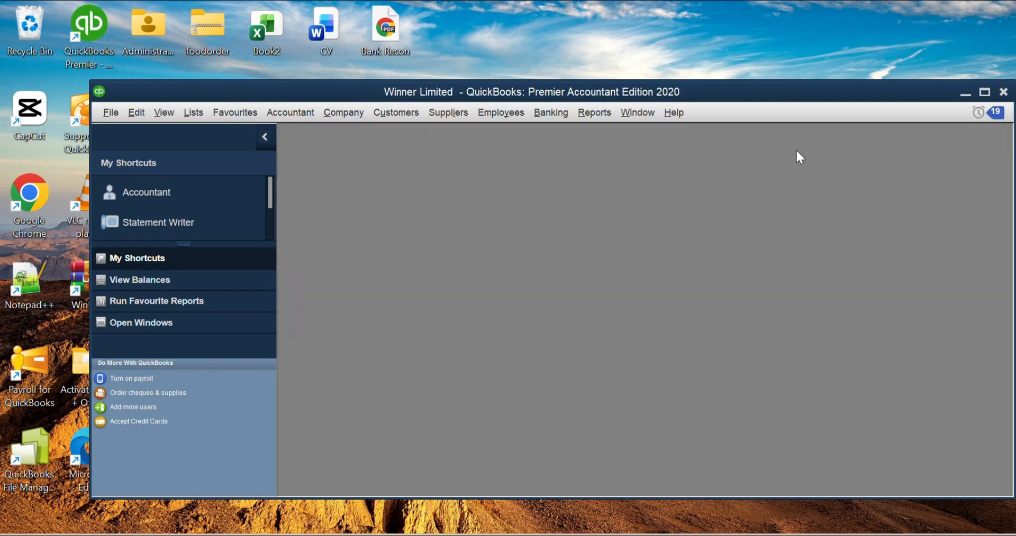
- Open the UK Standard Balance Sheet report and maximise it together with the program window
{"action": "left_click", "coordinate": [601, 113]}
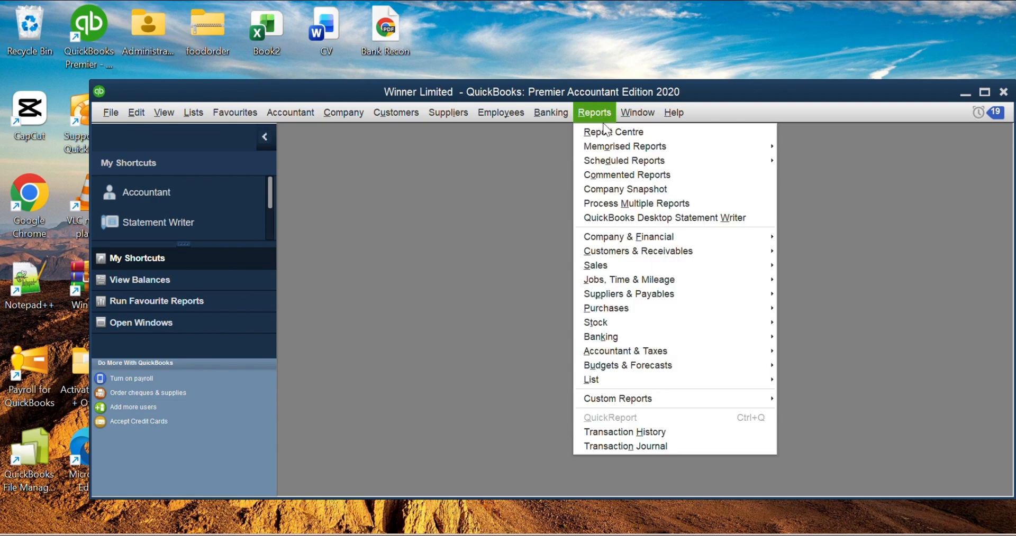
{"action": "mouse_move", "coordinate": [659, 242]}
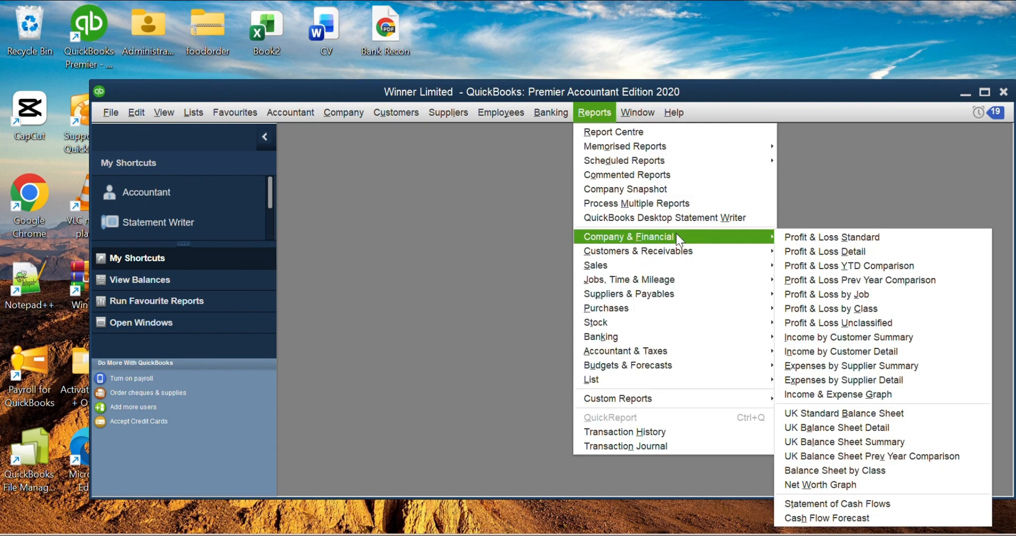
{"action": "left_click", "coordinate": [829, 413]}
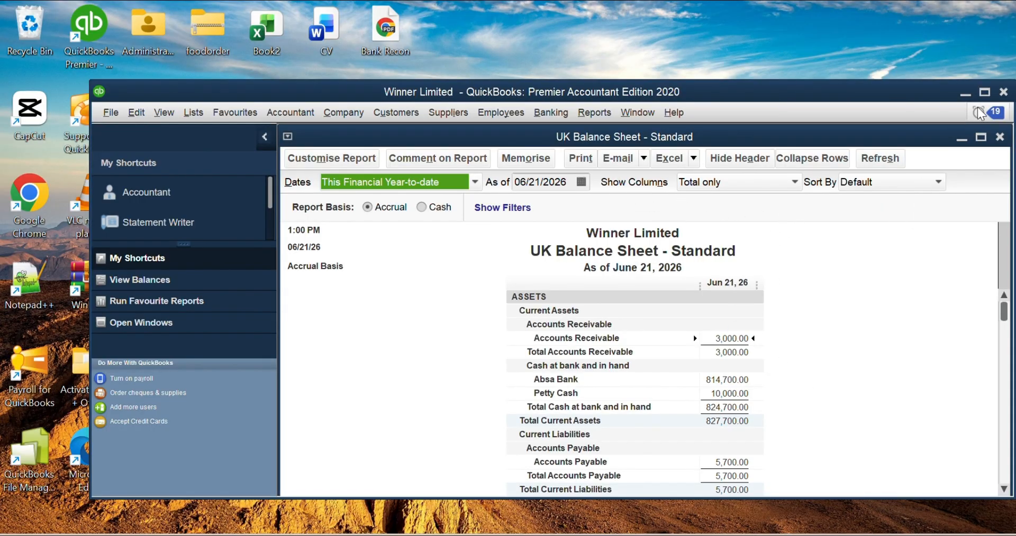
{"action": "left_click", "coordinate": [983, 93]}
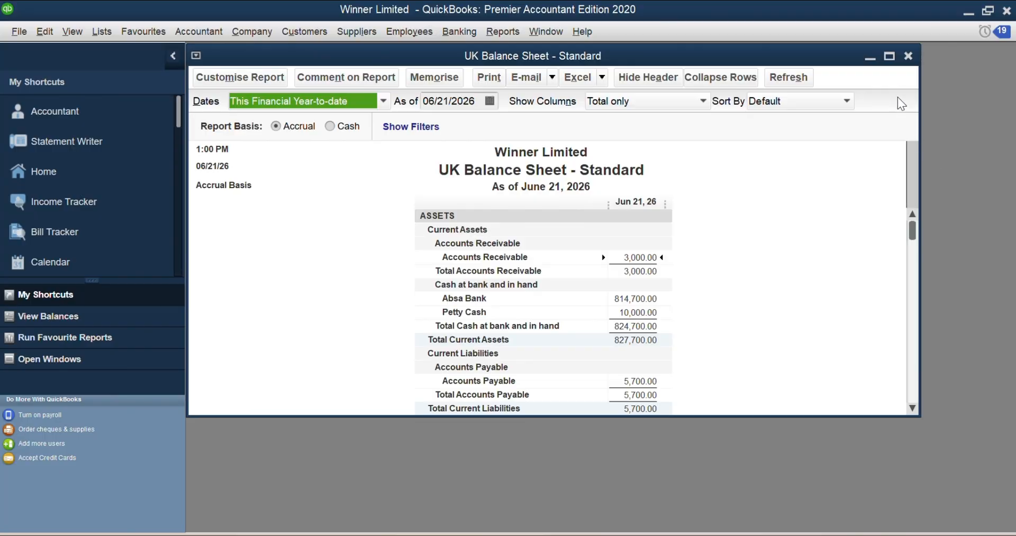
{"action": "left_click", "coordinate": [886, 55]}
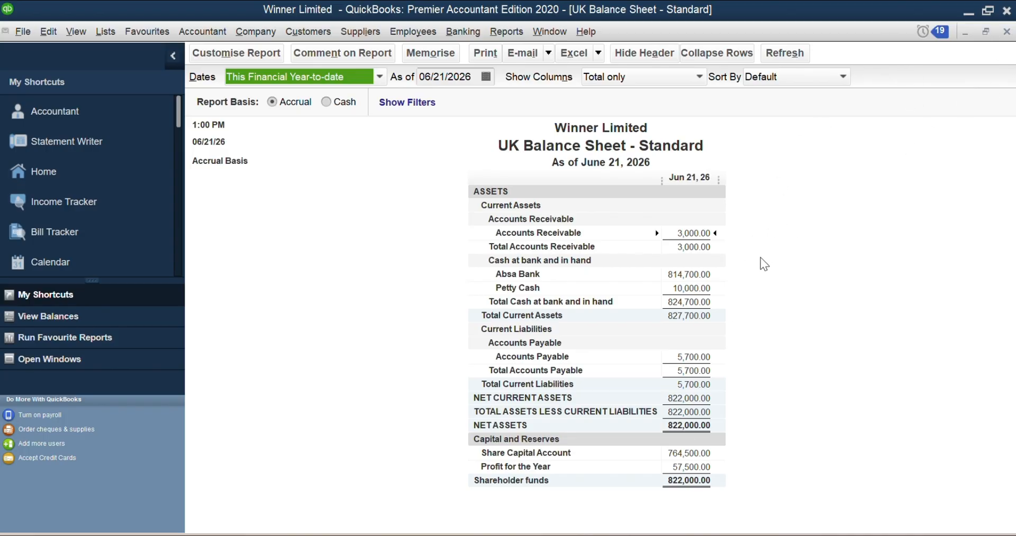
- Close the UK Standard Balance Sheet report and restore the program window to its smaller size
{"action": "left_click", "coordinate": [1007, 31]}
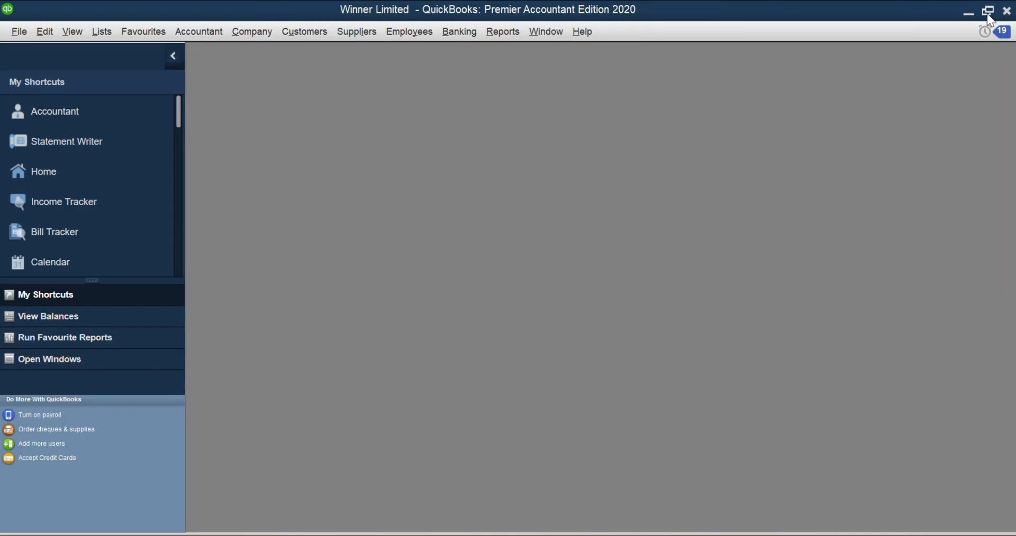
{"action": "left_click", "coordinate": [988, 10]}
- View the UK Balance Sheet Summary report maximised together with the program window, and close it with the program window restored
{"action": "left_click", "coordinate": [589, 113]}
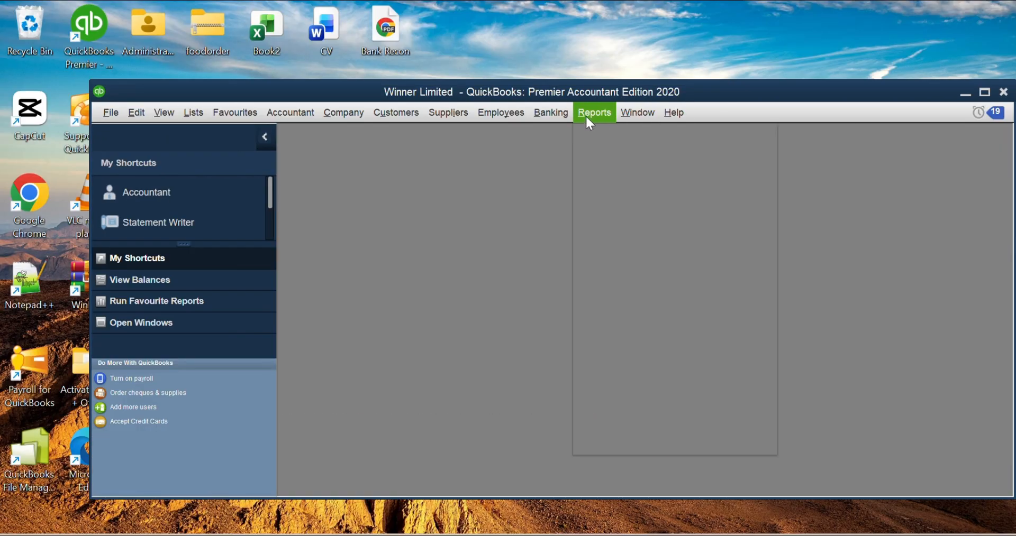
{"action": "mouse_move", "coordinate": [637, 242]}
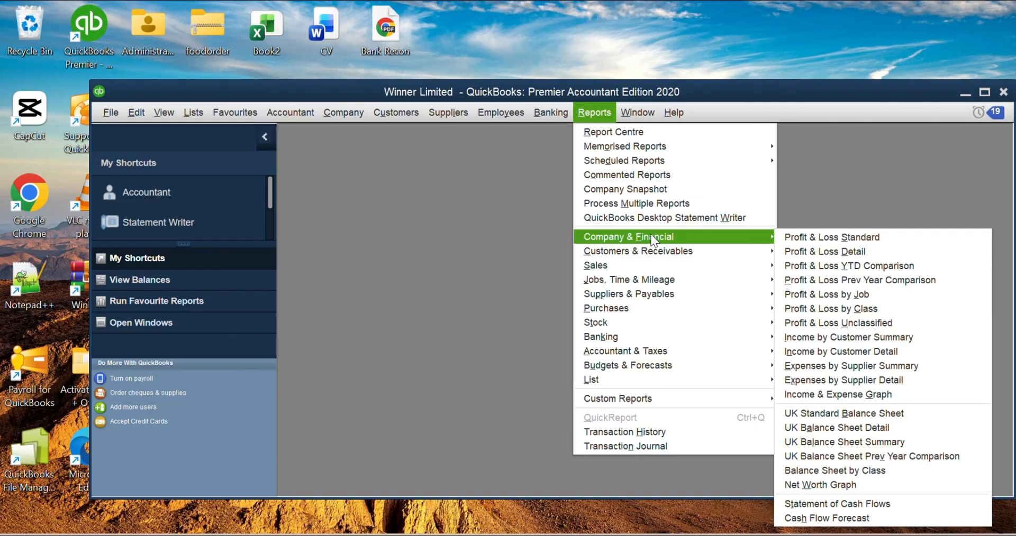
{"action": "left_click", "coordinate": [852, 443]}
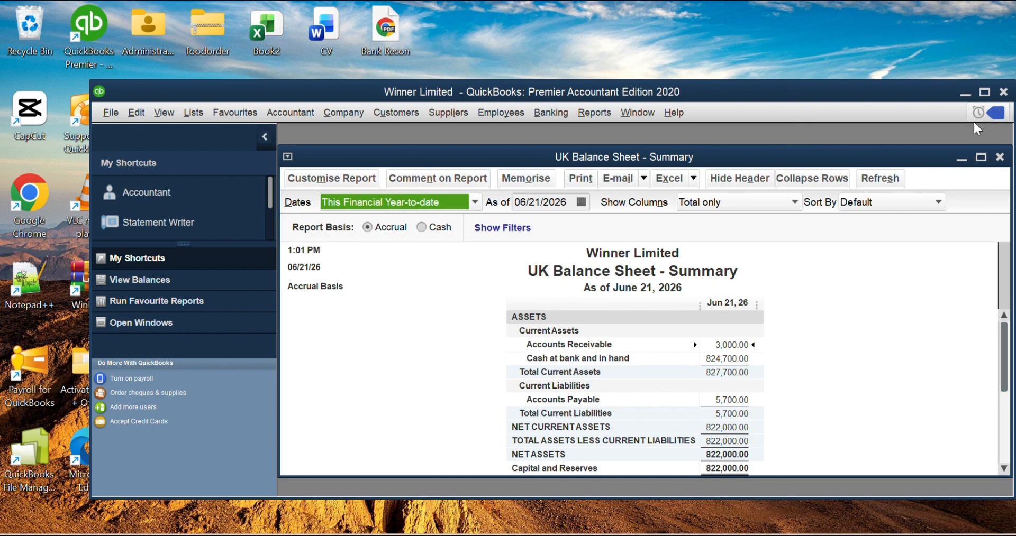
{"action": "left_click", "coordinate": [984, 93]}
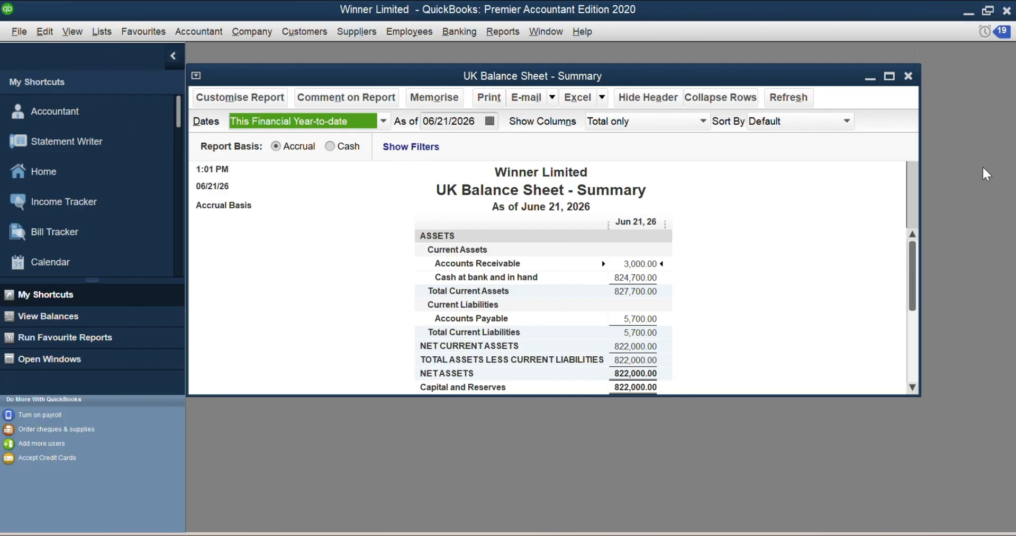
{"action": "left_click", "coordinate": [889, 76]}
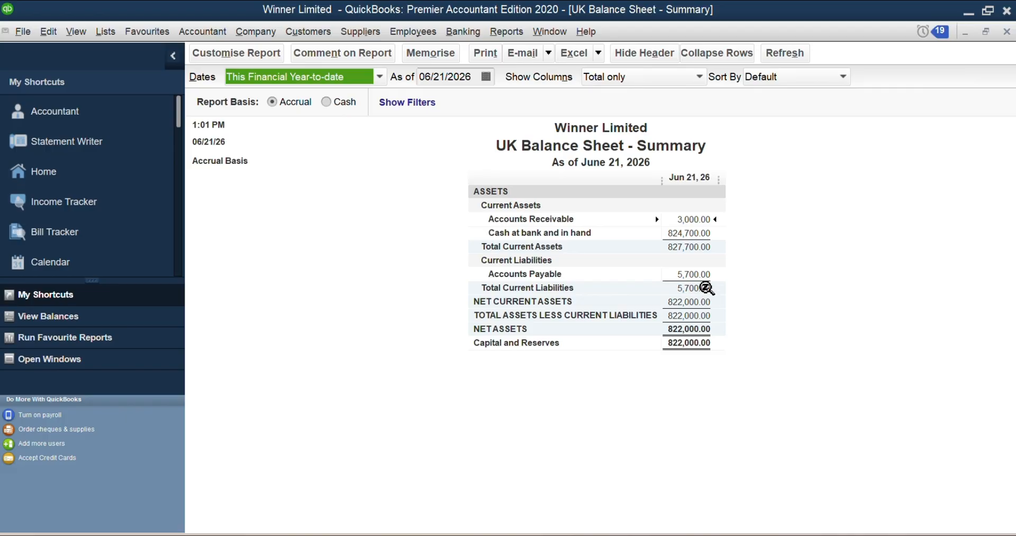
{"action": "left_click", "coordinate": [1006, 31]}
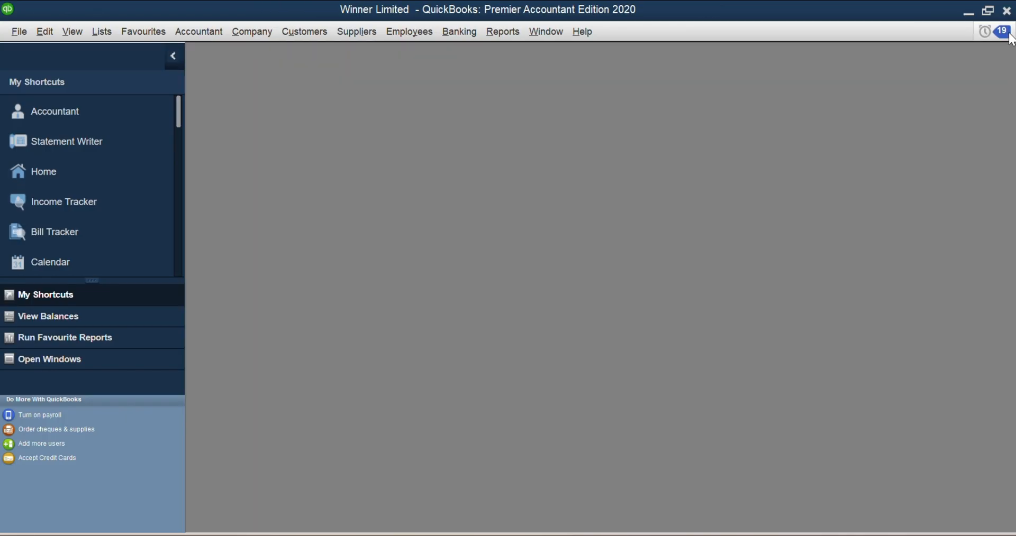
{"action": "left_click", "coordinate": [987, 11]}
- View the Net Worth Graph maximised together with the program window, and close it with the program window restored
{"action": "left_click", "coordinate": [594, 112]}
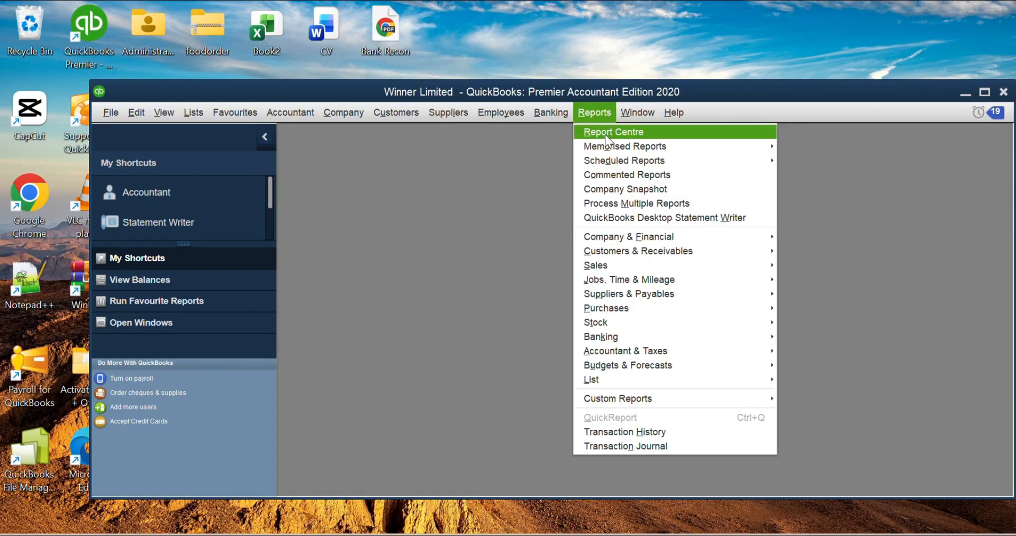
{"action": "mouse_move", "coordinate": [643, 238]}
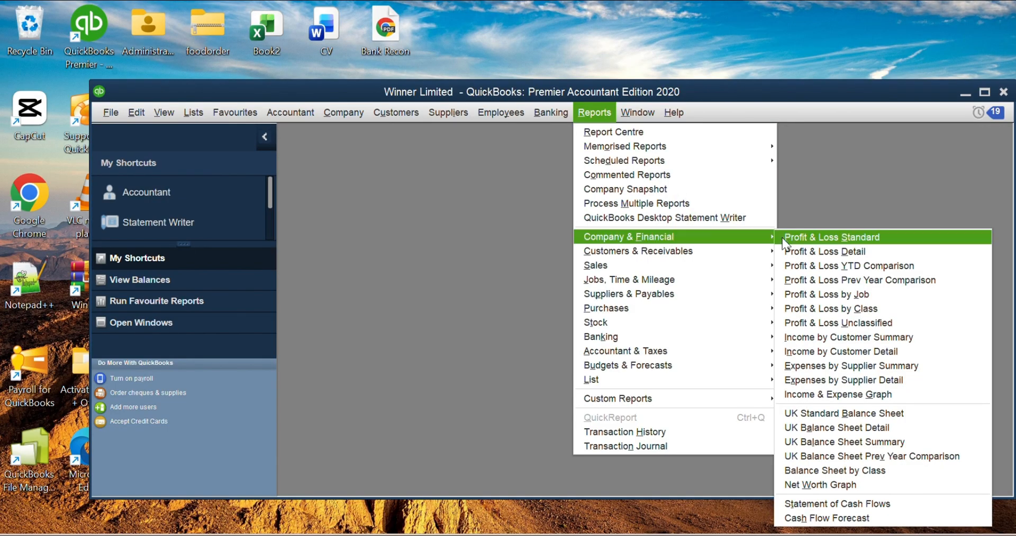
{"action": "left_click", "coordinate": [852, 484]}
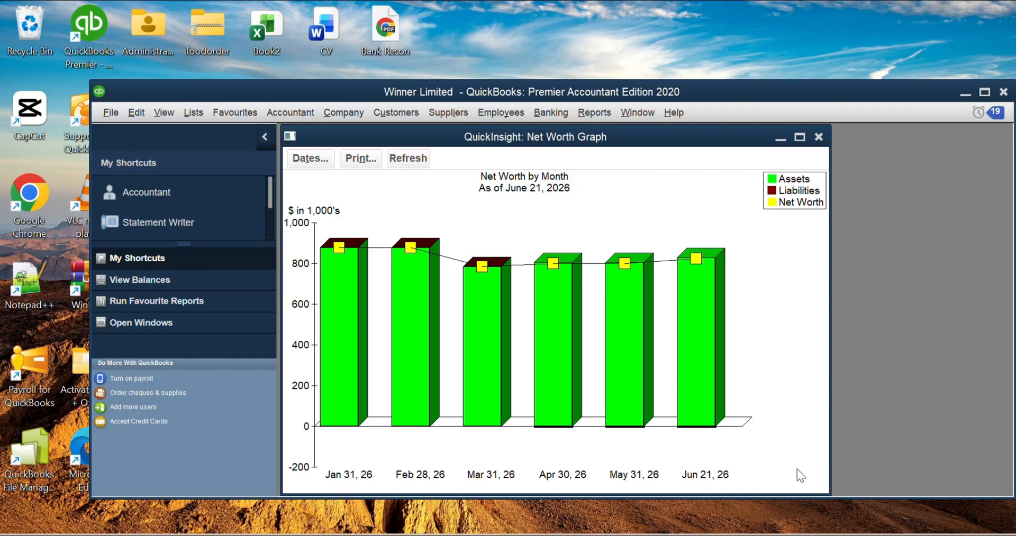
{"action": "left_click", "coordinate": [985, 93]}
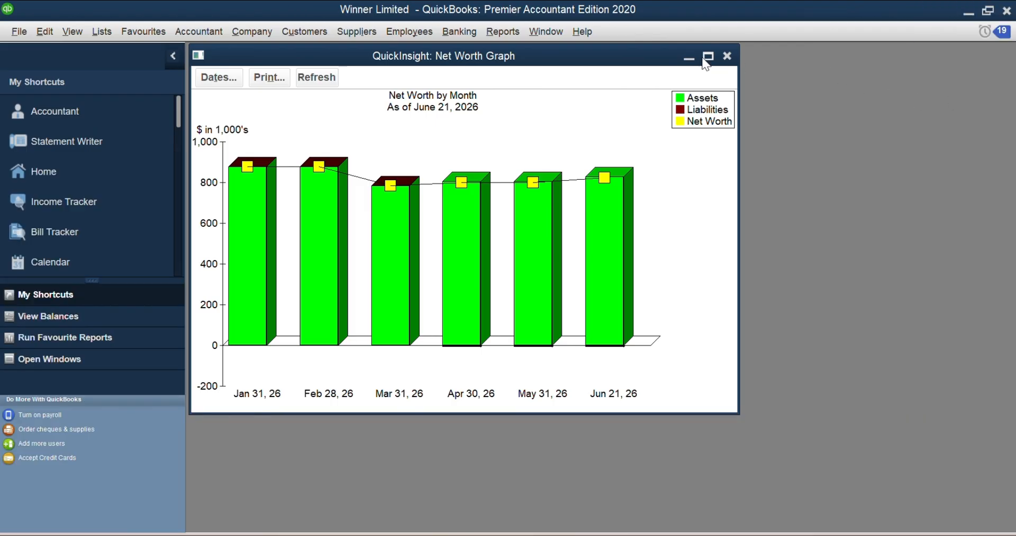
{"action": "left_click", "coordinate": [706, 57]}
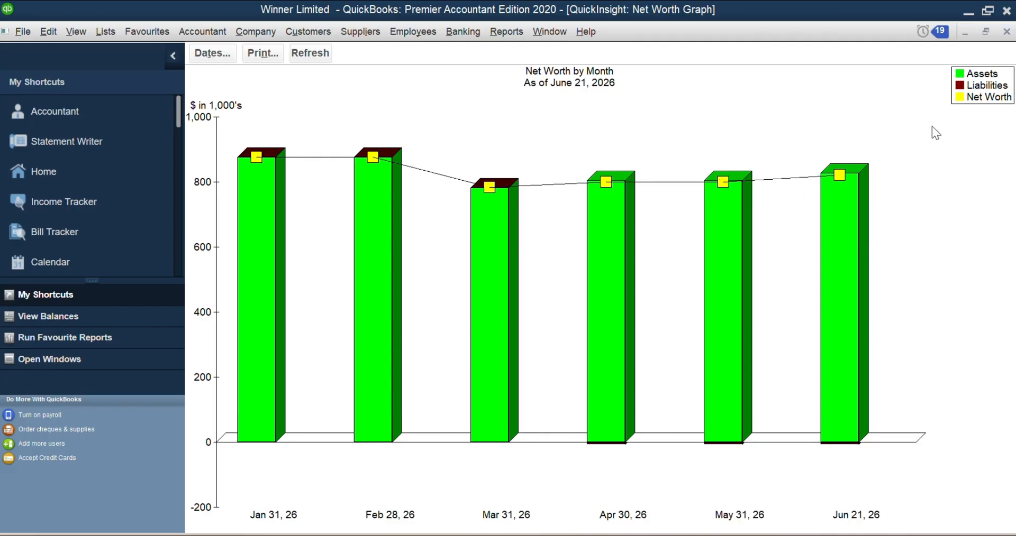
{"action": "left_click", "coordinate": [1006, 32]}
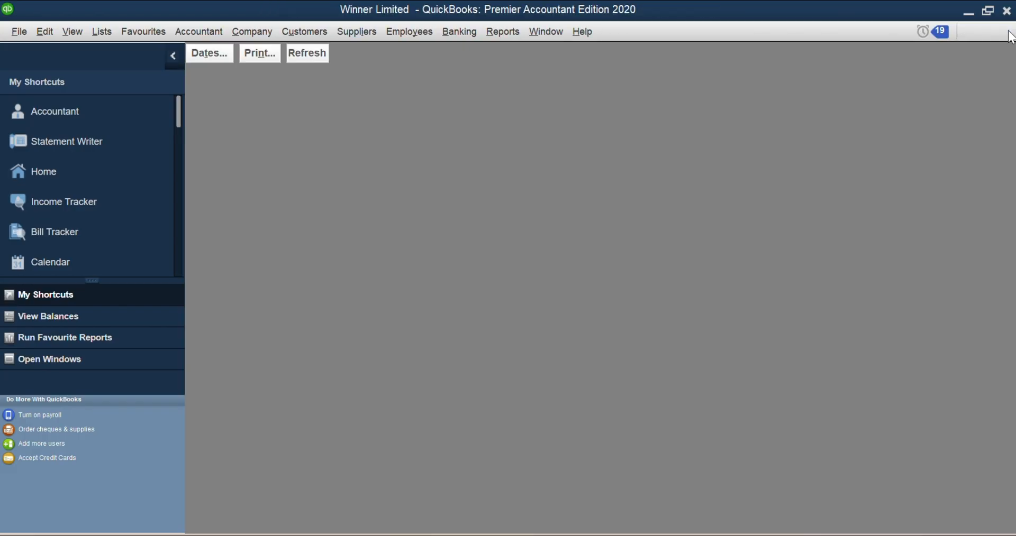
{"action": "left_click", "coordinate": [987, 9]}
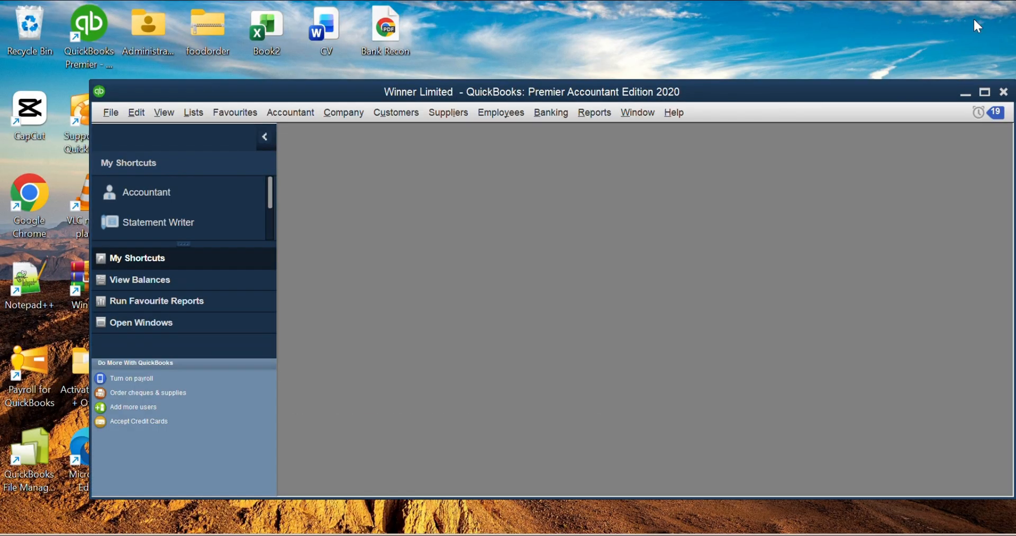
- Open the Daily Sales Summary report and set its start date to 01/01/2026
{"action": "left_click", "coordinate": [595, 113]}
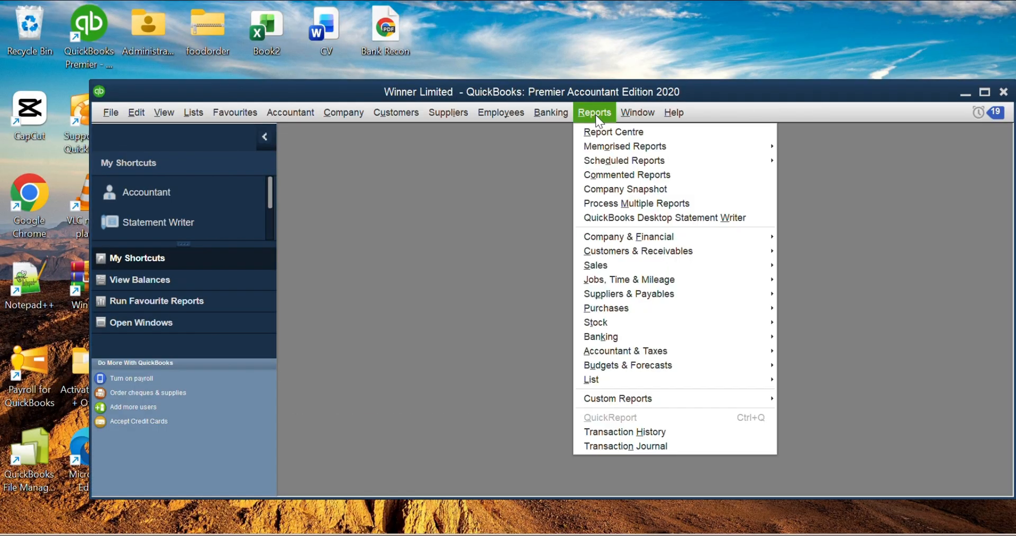
{"action": "mouse_move", "coordinate": [628, 267]}
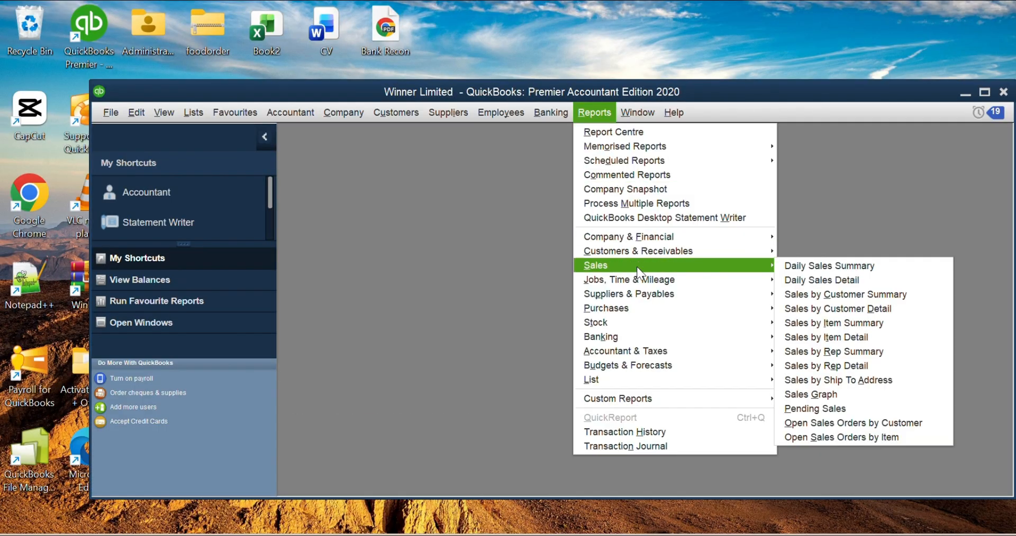
{"action": "left_click", "coordinate": [804, 265]}
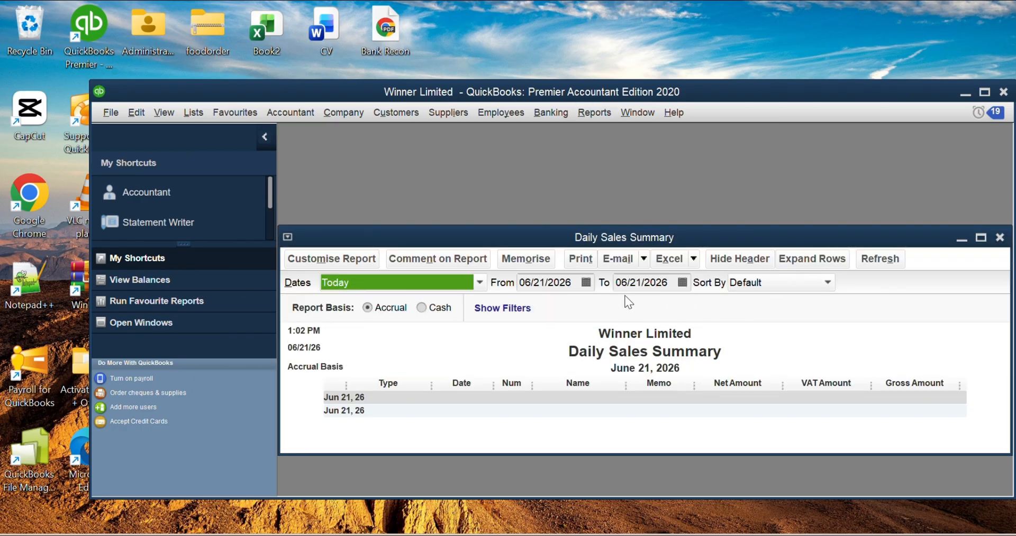
{"action": "left_click", "coordinate": [586, 282]}
{"action": "left_click", "coordinate": [533, 308]}
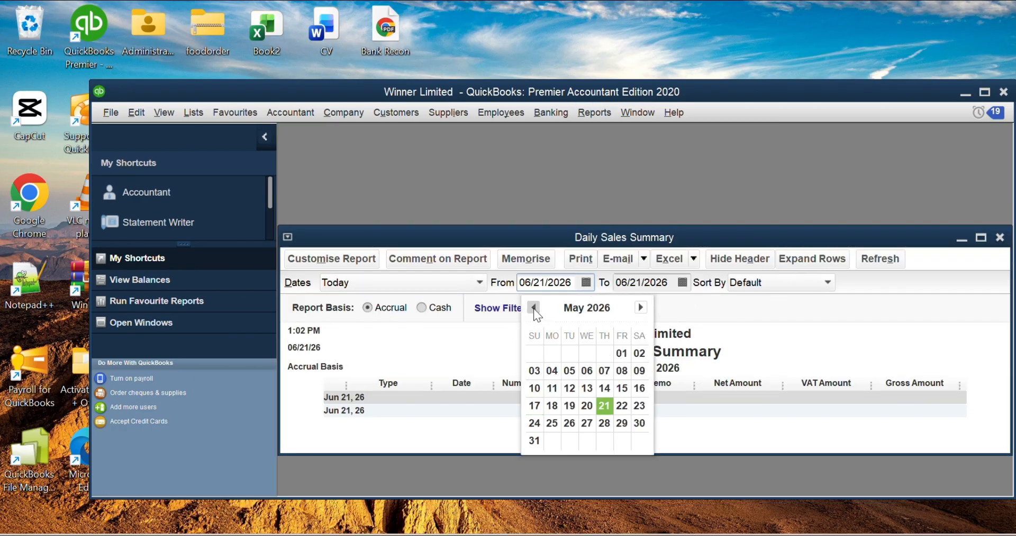
{"action": "left_click", "coordinate": [533, 308]}
{"action": "left_click", "coordinate": [533, 308]}
{"action": "left_click", "coordinate": [534, 308]}
{"action": "left_click", "coordinate": [533, 308]}
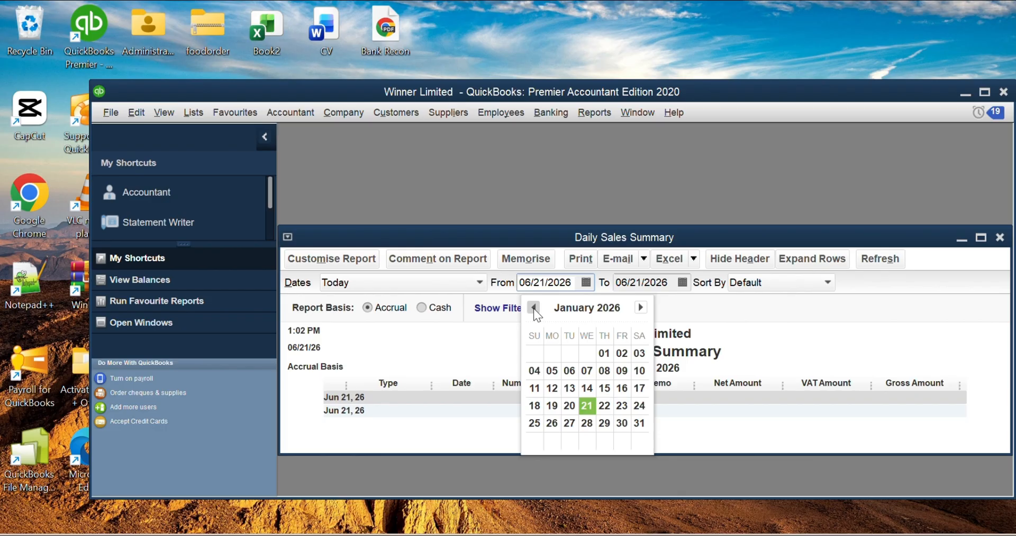
{"action": "left_click", "coordinate": [611, 357]}
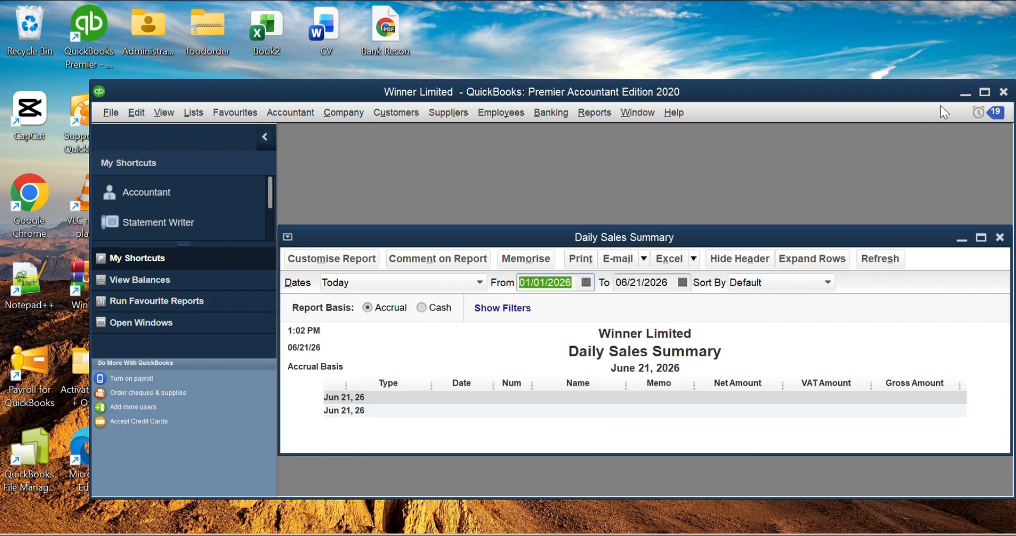
- View the Daily Sales Summary maximised together with the program window, and close it with the program window restored
{"action": "left_click", "coordinate": [983, 93]}
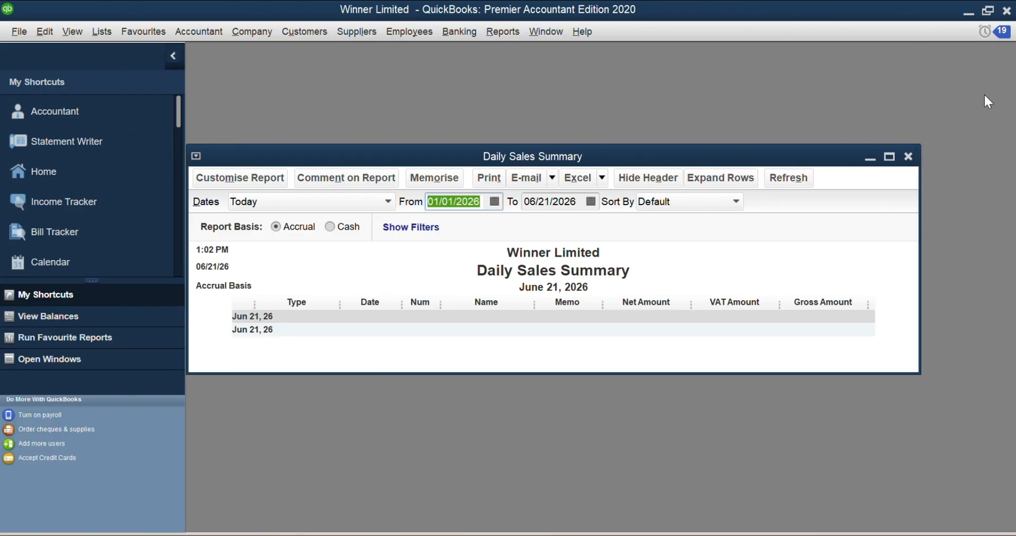
{"action": "left_click", "coordinate": [888, 158]}
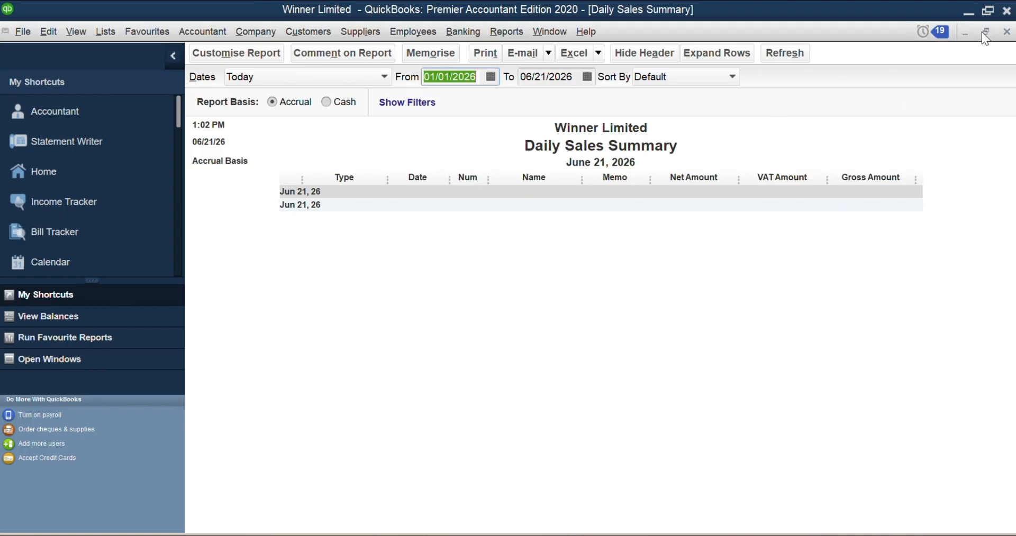
{"action": "left_click", "coordinate": [1007, 32]}
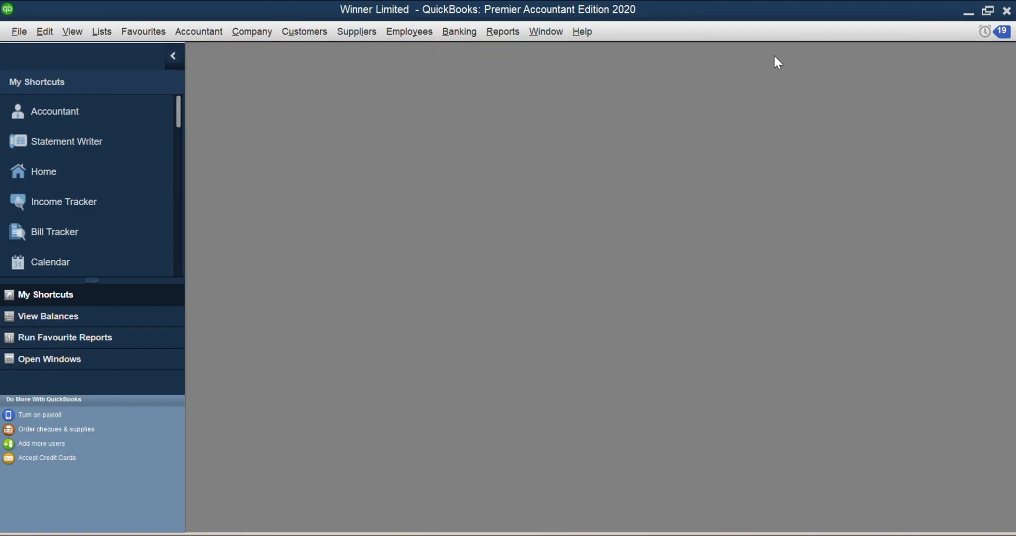
{"action": "left_click", "coordinate": [993, 12]}
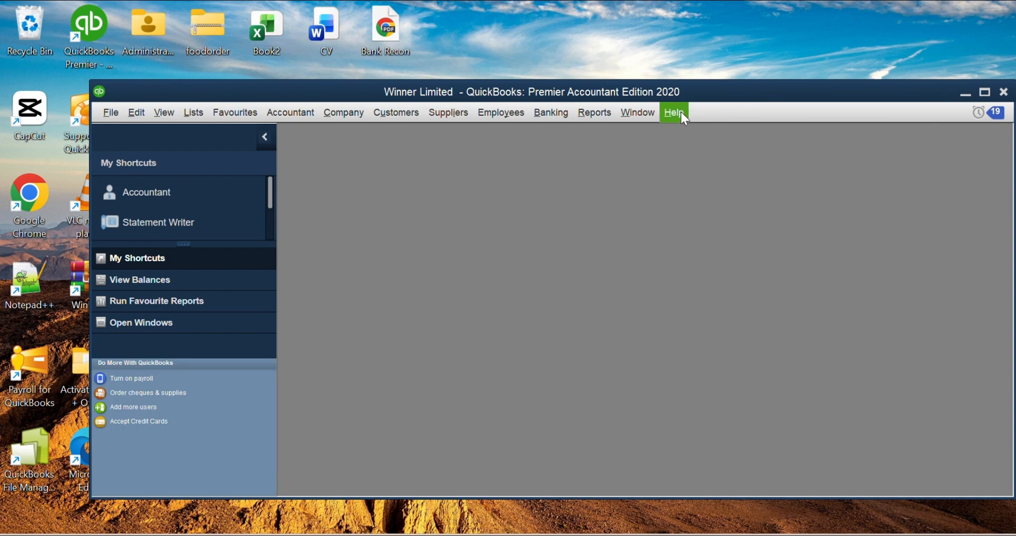
- Open the Sales by Customer Detail report and set its start date to 01/01/2026
{"action": "left_click", "coordinate": [594, 118]}
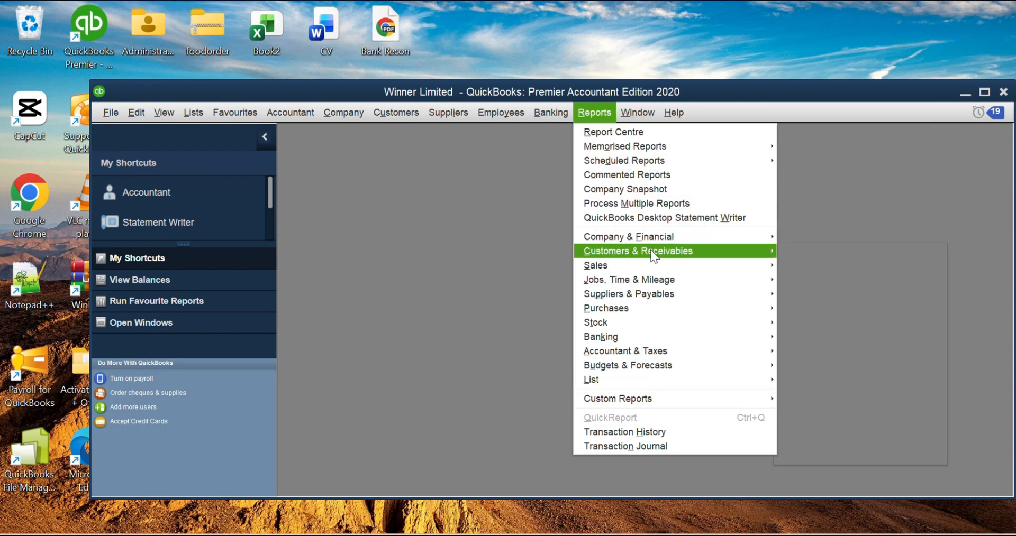
{"action": "mouse_move", "coordinate": [665, 252]}
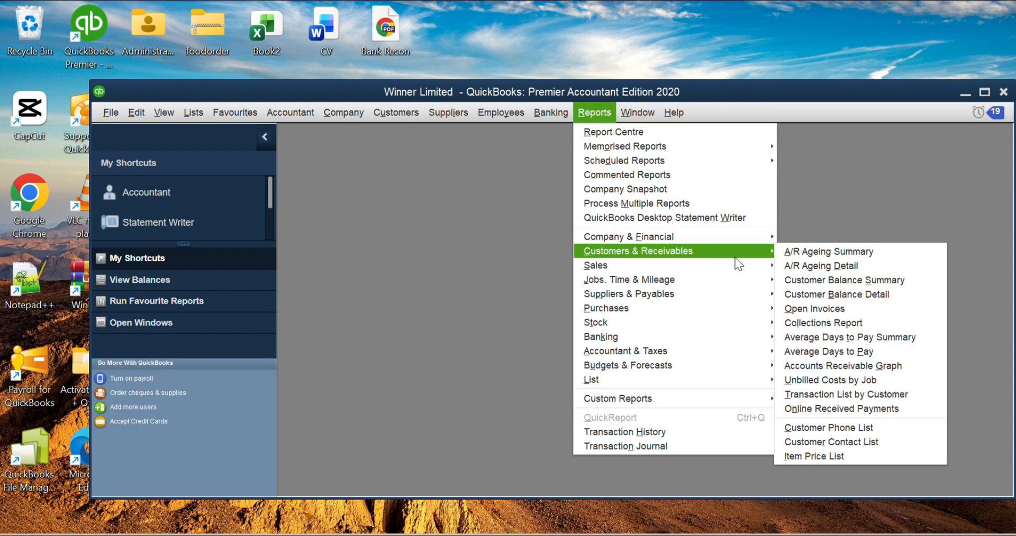
{"action": "mouse_move", "coordinate": [738, 266]}
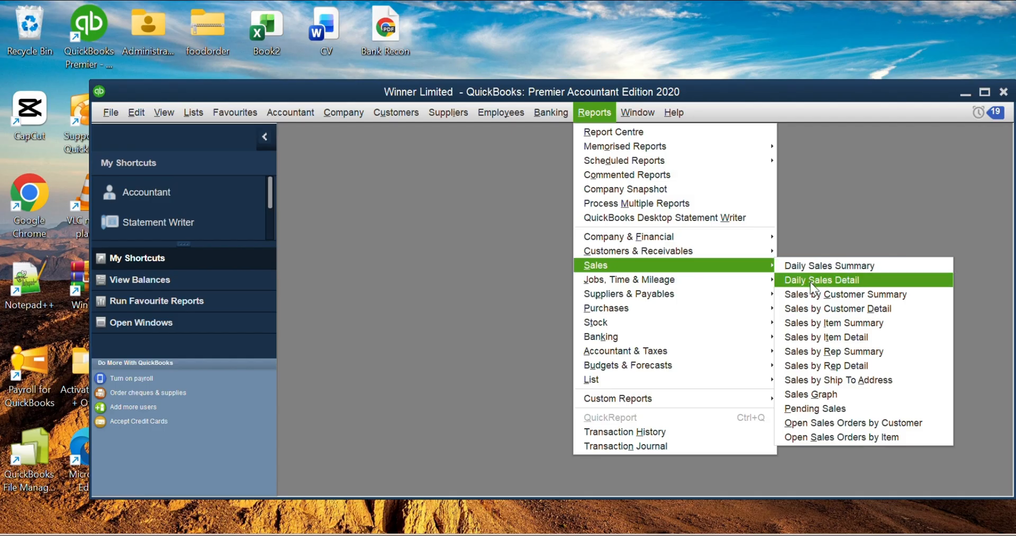
{"action": "left_click", "coordinate": [820, 309]}
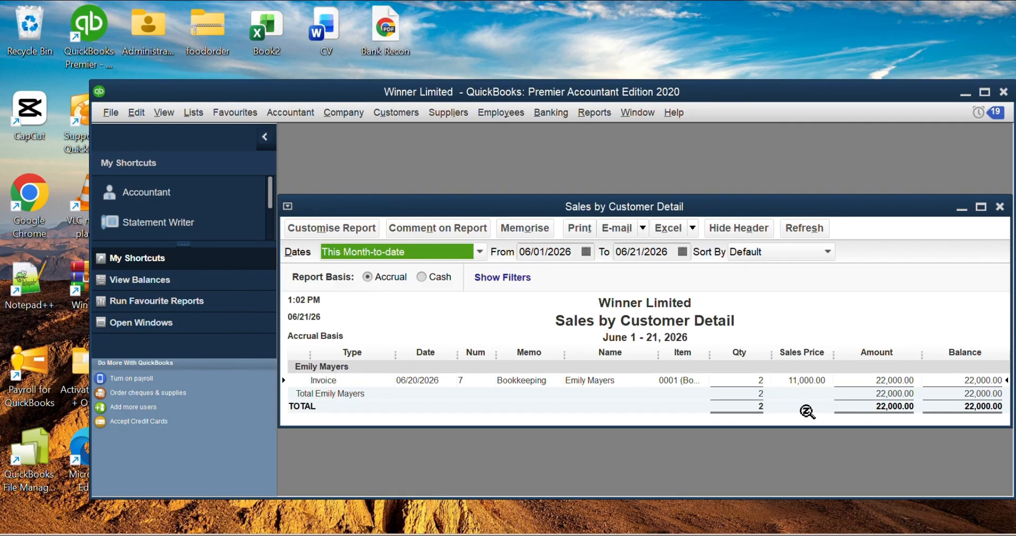
{"action": "left_click", "coordinate": [586, 252]}
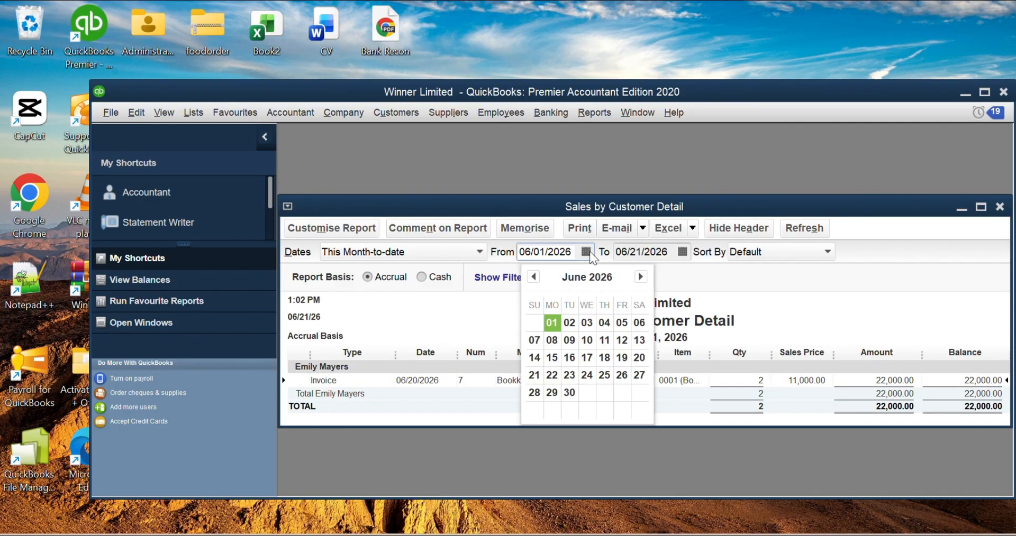
{"action": "left_click", "coordinate": [536, 281]}
{"action": "left_click", "coordinate": [536, 281]}
{"action": "left_click", "coordinate": [536, 280]}
{"action": "left_click", "coordinate": [537, 280]}
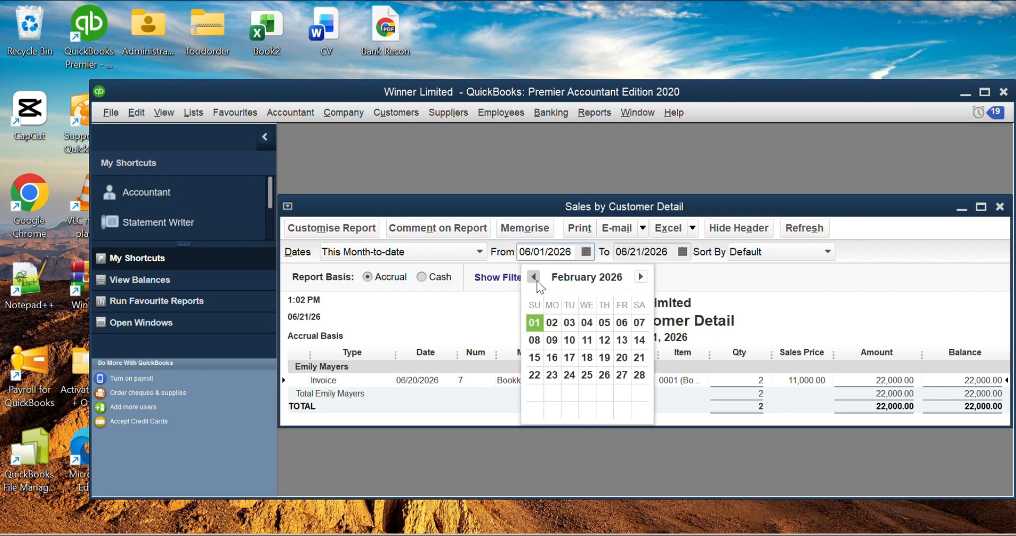
{"action": "left_click", "coordinate": [536, 281]}
{"action": "left_click", "coordinate": [604, 323]}
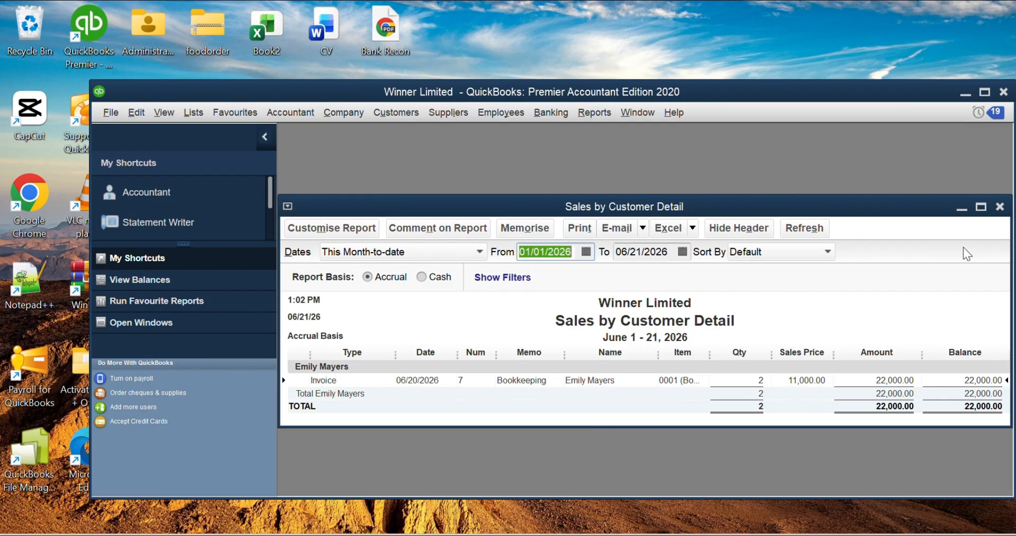
- View the Sales by Customer Detail report maximised together with the program window, and close it with the program window restored
{"action": "left_click", "coordinate": [980, 207]}
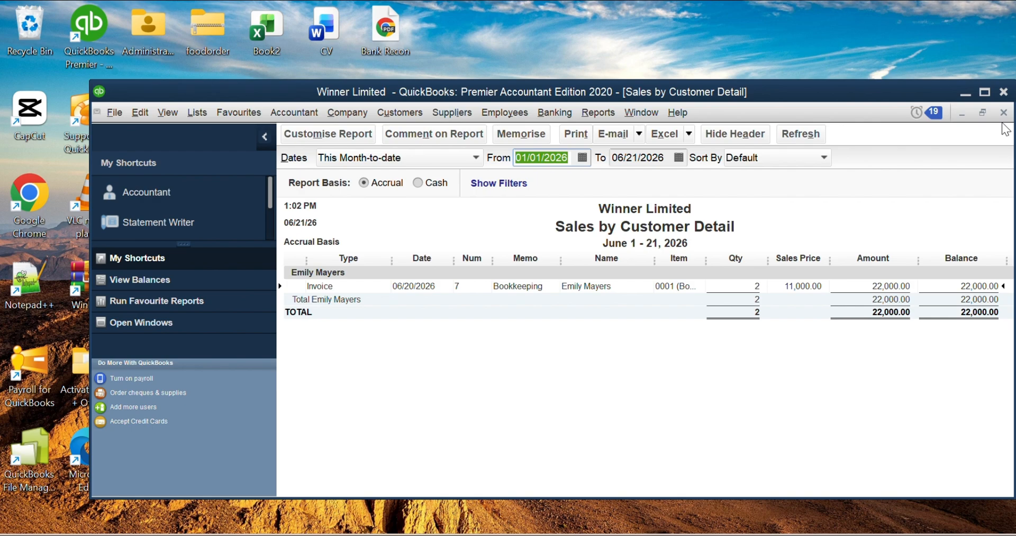
{"action": "left_click", "coordinate": [993, 95]}
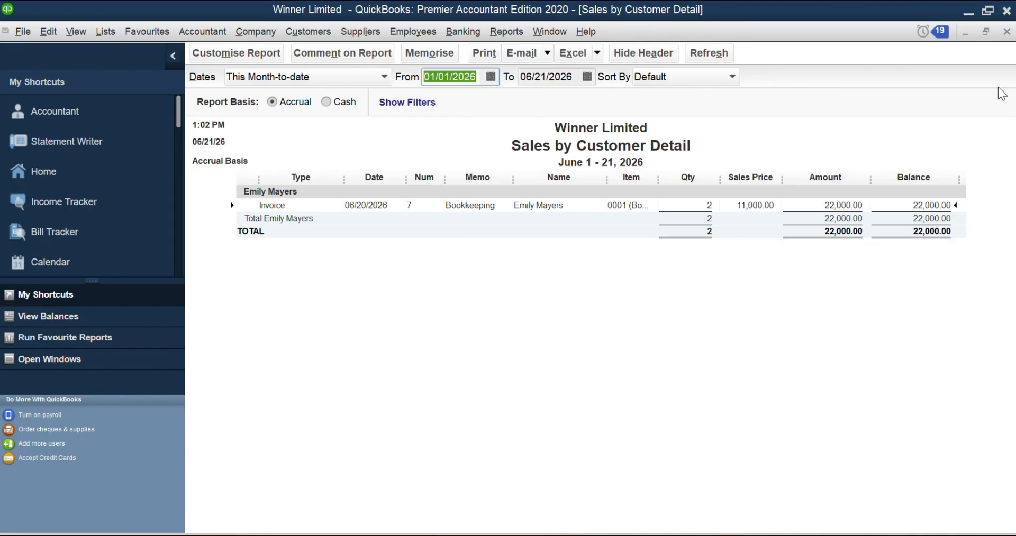
{"action": "left_click", "coordinate": [1008, 33]}
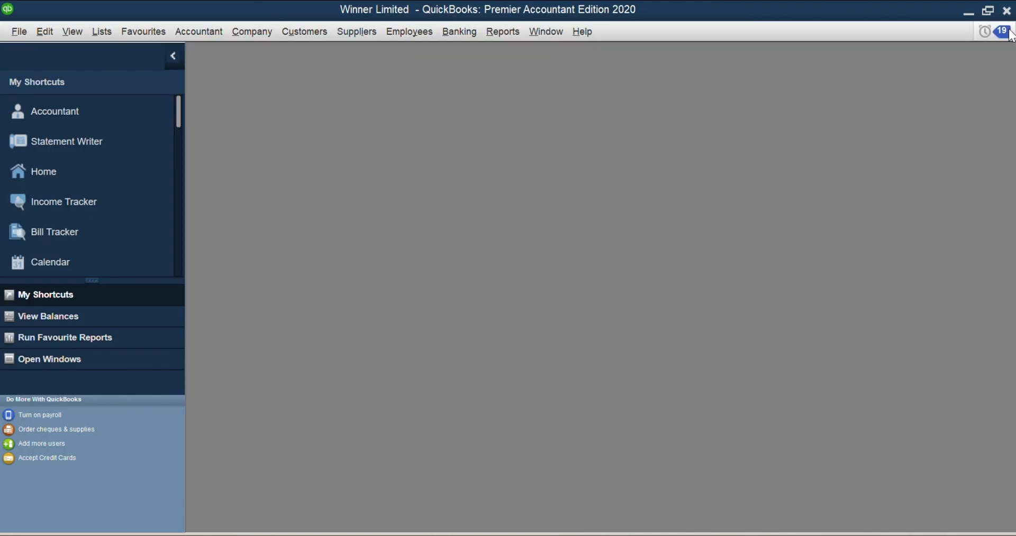
{"action": "left_click", "coordinate": [987, 10]}
- View the Pending Sales report with its start date set to 01/01/2026, and close it without memorising it
{"action": "left_click", "coordinate": [594, 113]}
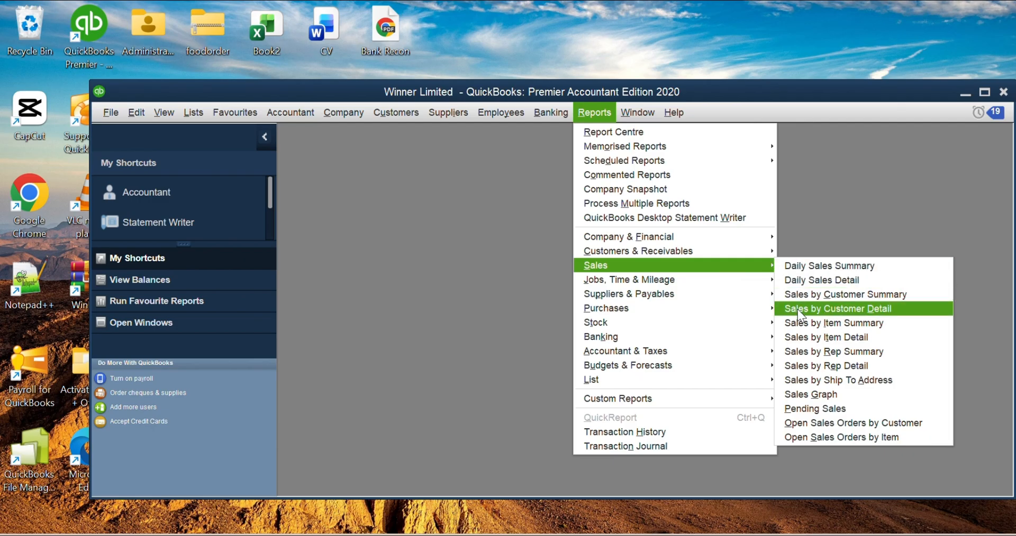
{"action": "left_click", "coordinate": [843, 410]}
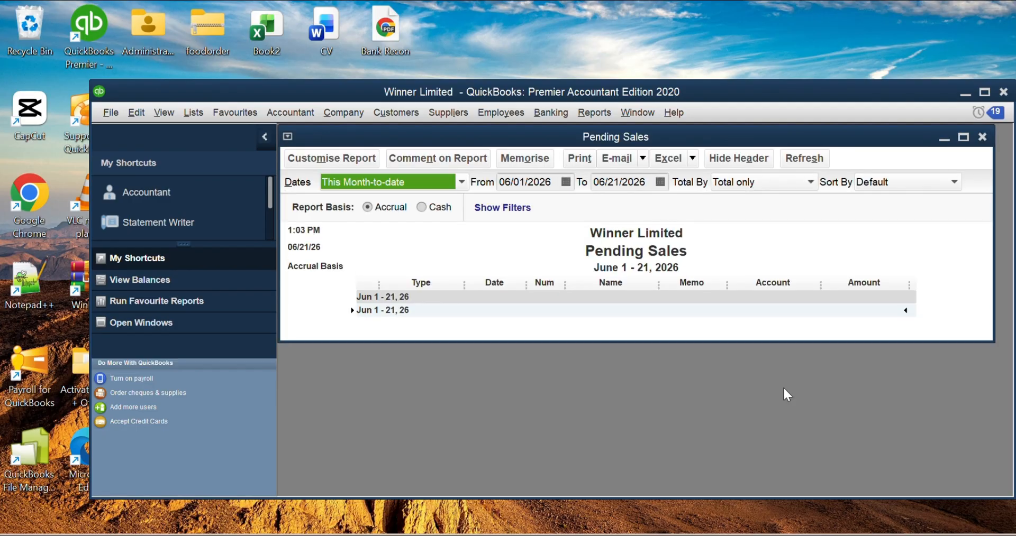
{"action": "left_click", "coordinate": [566, 180]}
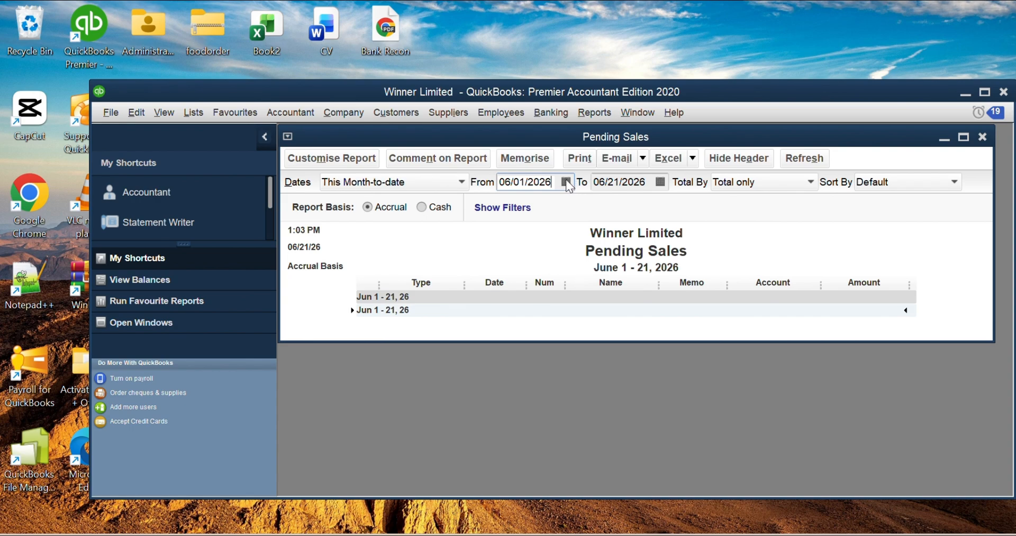
{"action": "left_click", "coordinate": [565, 182]}
{"action": "left_click", "coordinate": [512, 206]}
{"action": "left_click", "coordinate": [511, 207]}
{"action": "left_click", "coordinate": [512, 207]}
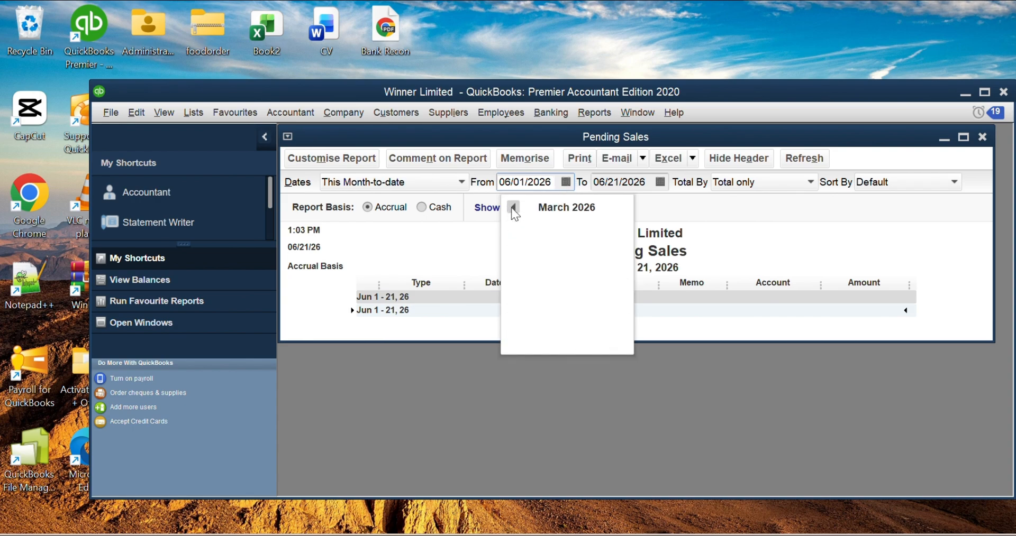
{"action": "left_click", "coordinate": [512, 206]}
{"action": "left_click", "coordinate": [512, 207]}
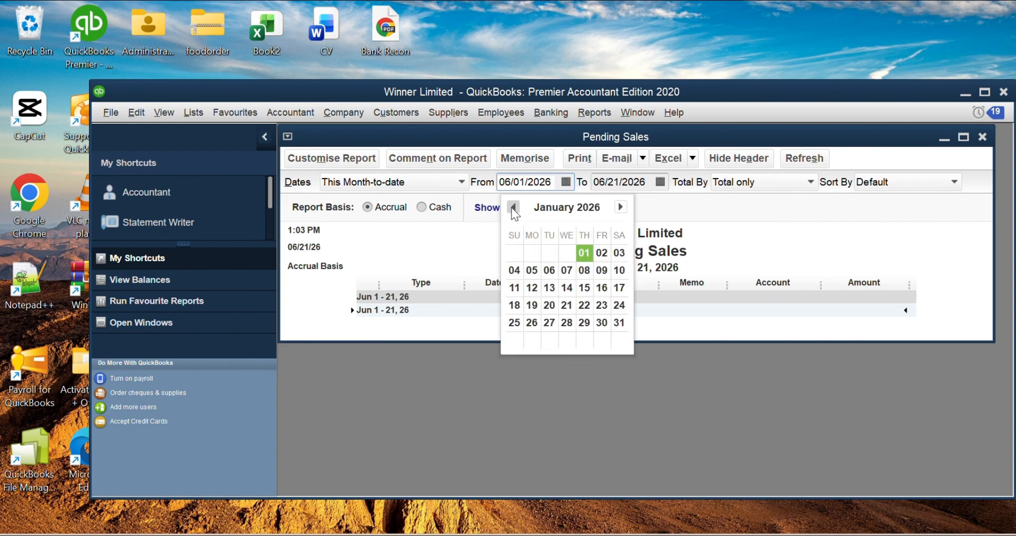
{"action": "left_click", "coordinate": [584, 253]}
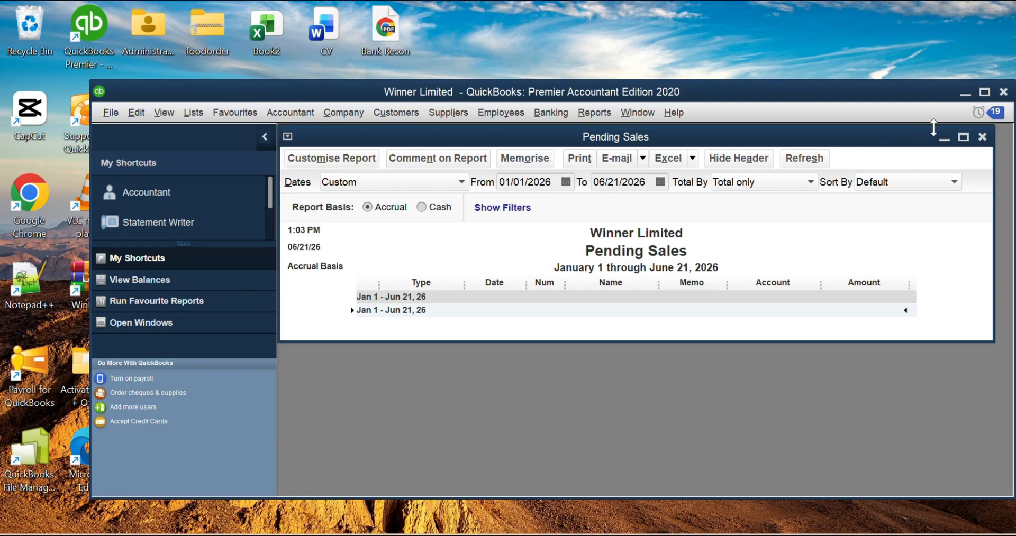
{"action": "left_click", "coordinate": [982, 138]}
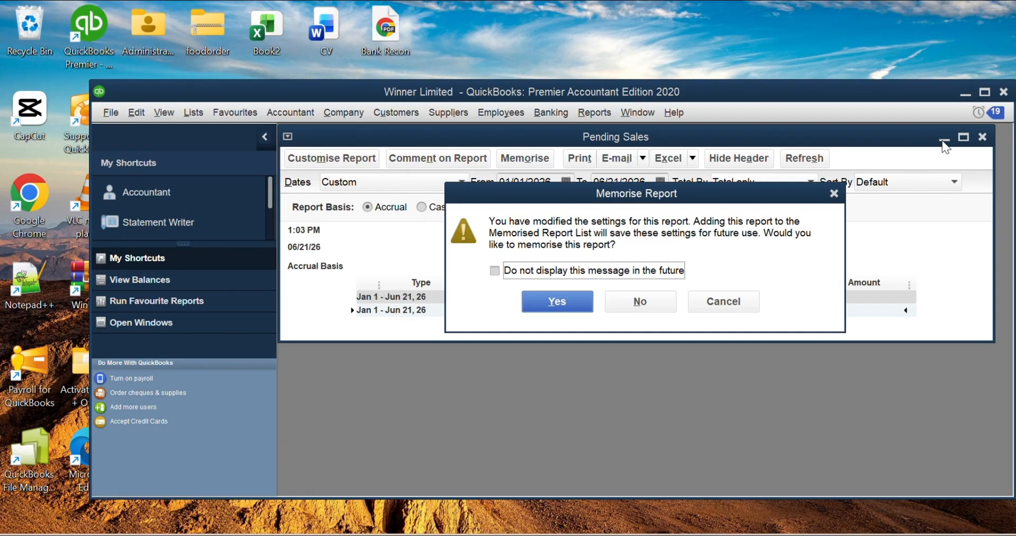
{"action": "left_click", "coordinate": [628, 304]}
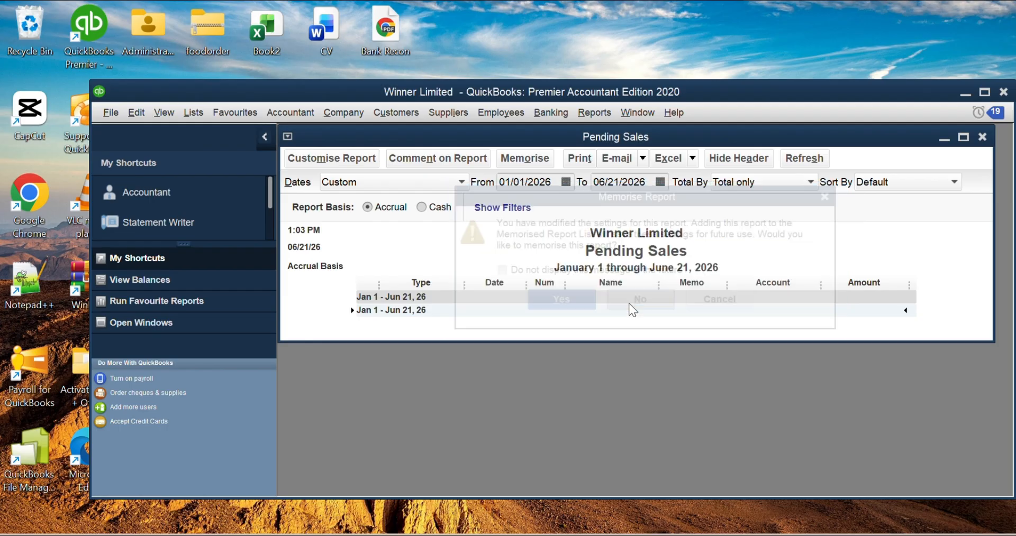
- View the Job Profitability Summary report for all dates, and close it
{"action": "left_click", "coordinate": [596, 113]}
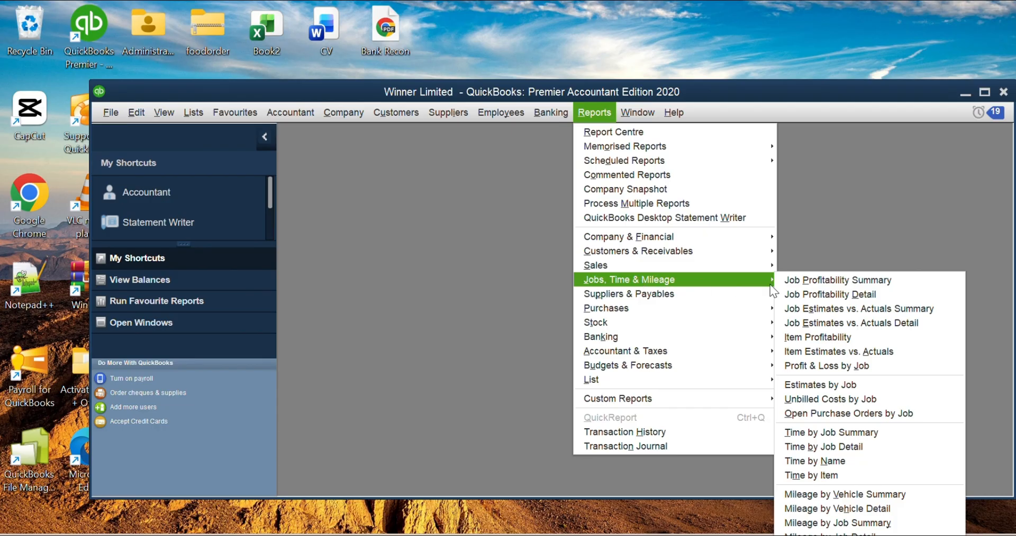
{"action": "left_click", "coordinate": [812, 280]}
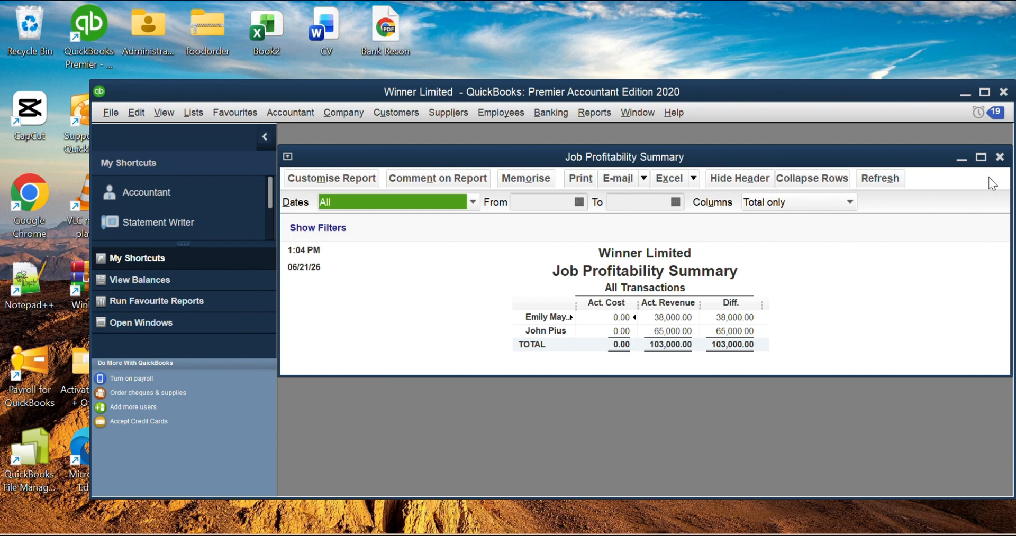
{"action": "left_click", "coordinate": [1000, 158]}
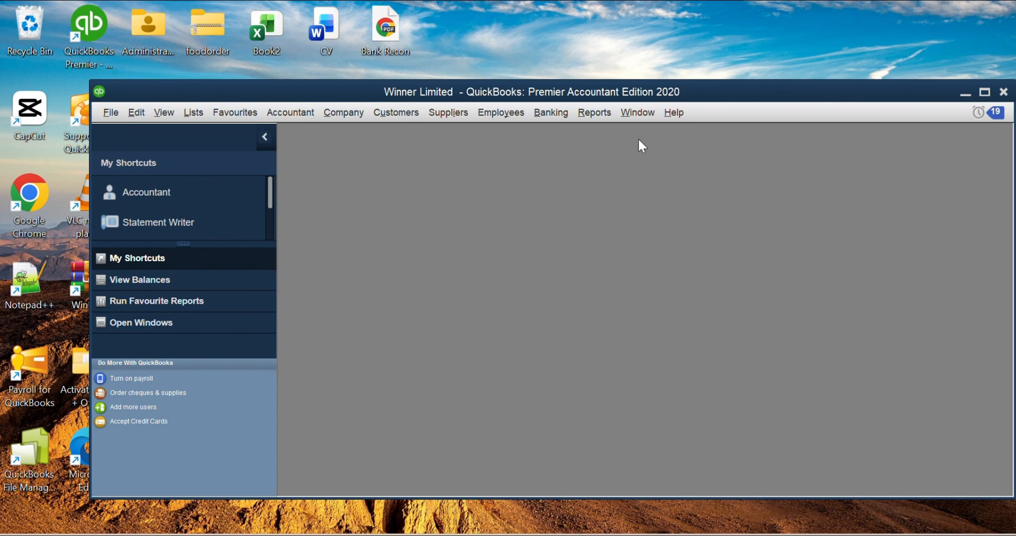
- View the A/P Ageing Summary report among the supplier and payables reports, and close it
{"action": "left_click", "coordinate": [593, 114]}
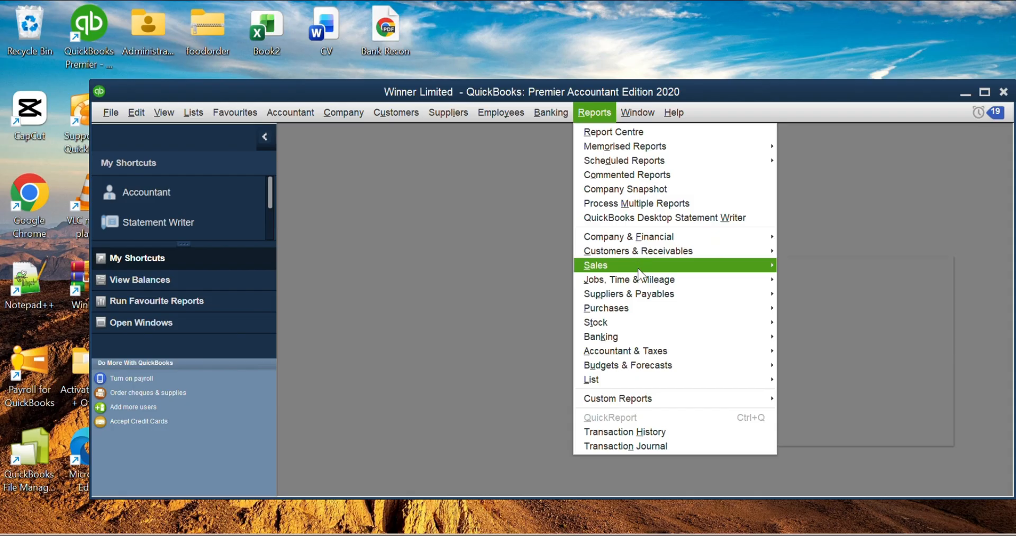
{"action": "mouse_move", "coordinate": [646, 296]}
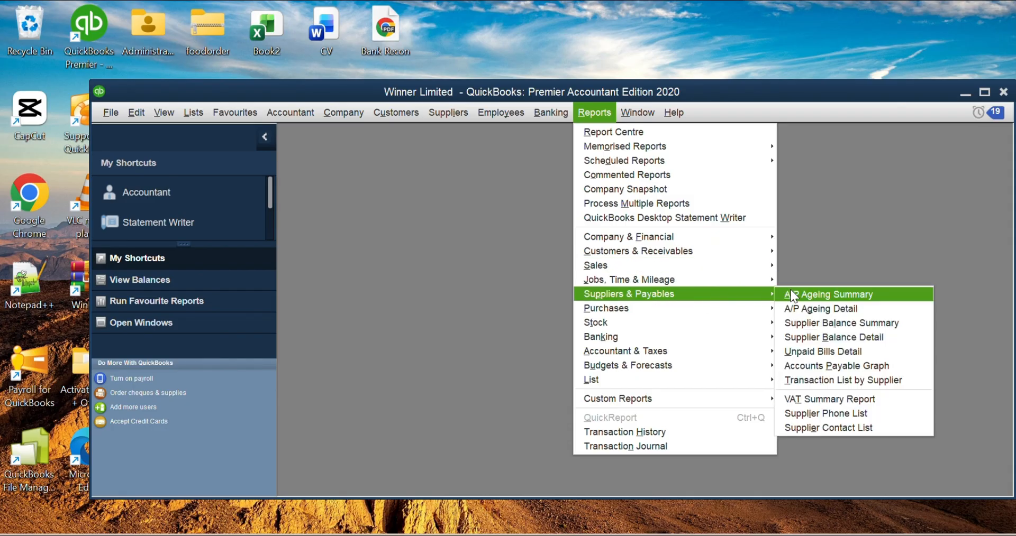
{"action": "left_click", "coordinate": [833, 295]}
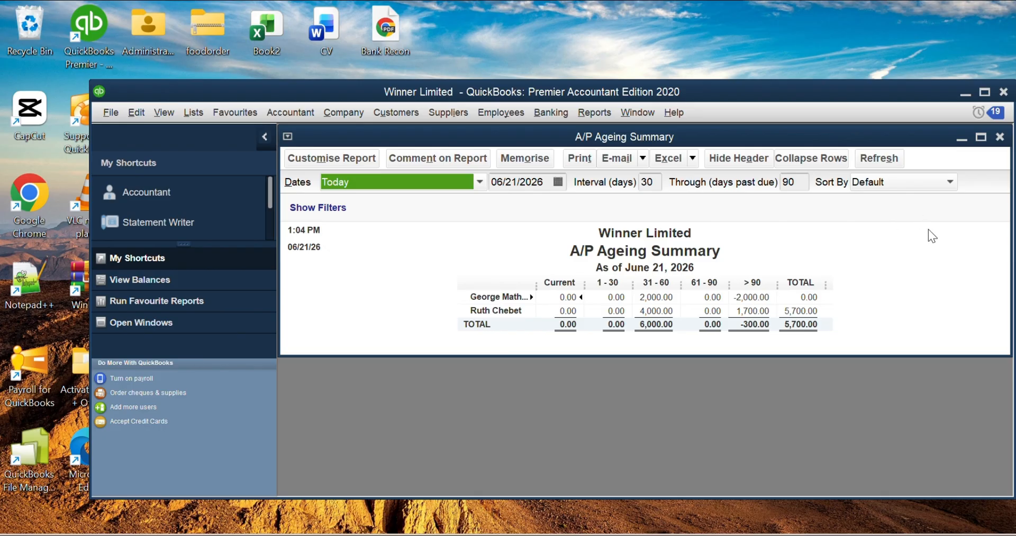
{"action": "left_click", "coordinate": [1000, 137]}
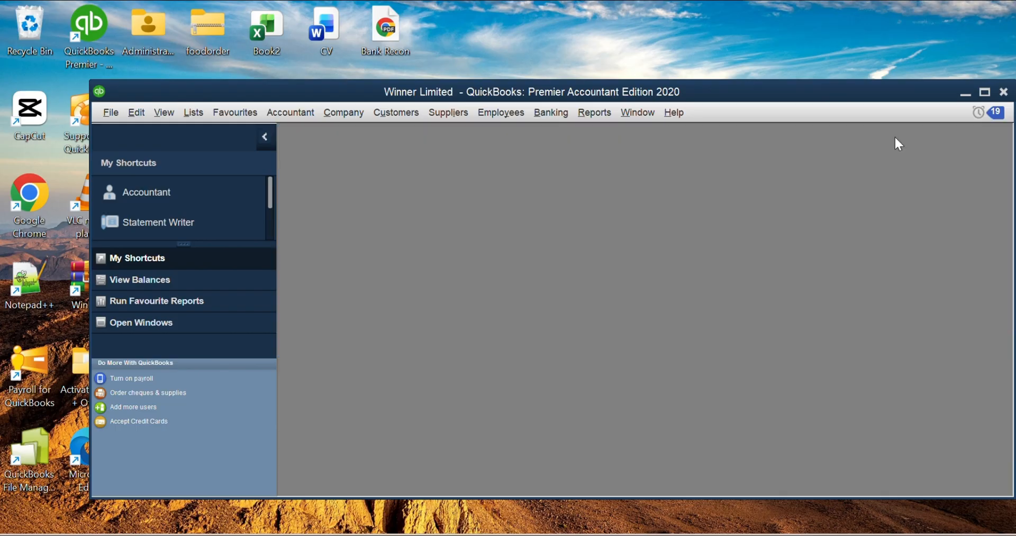
- View the Purchases by Supplier Summary report with its start date set to 01/01/2026, and close it without memorising it
{"action": "left_click", "coordinate": [594, 113]}
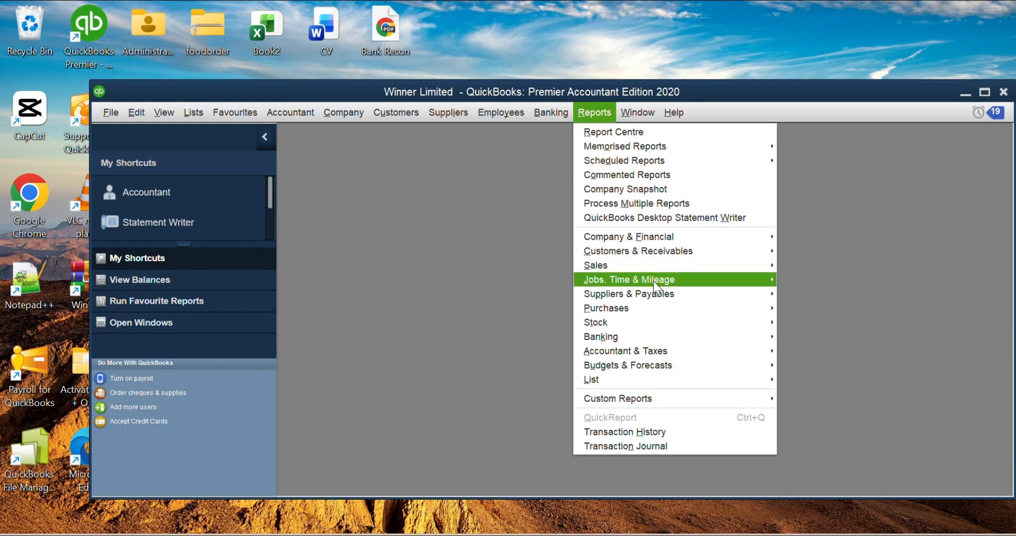
{"action": "mouse_move", "coordinate": [655, 284]}
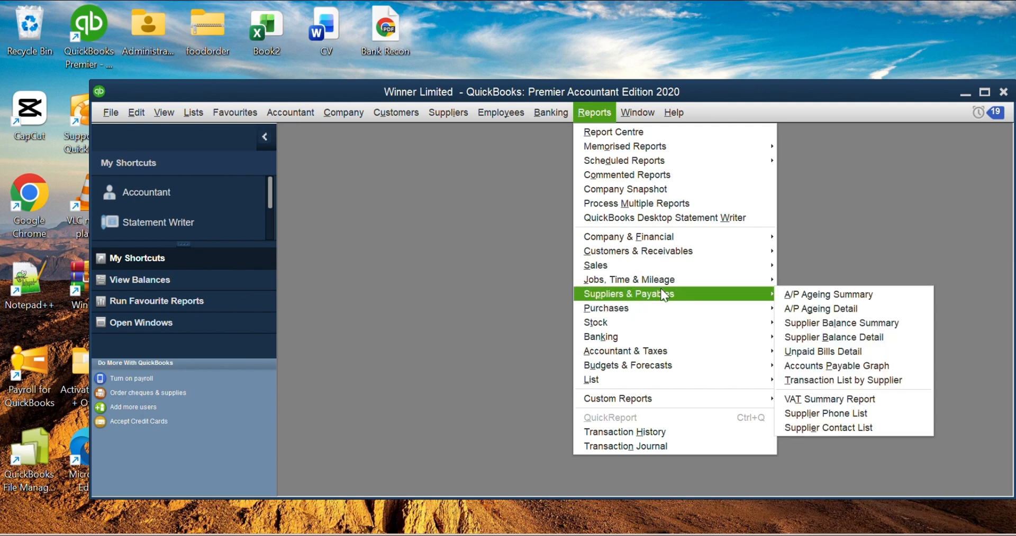
{"action": "mouse_move", "coordinate": [658, 314]}
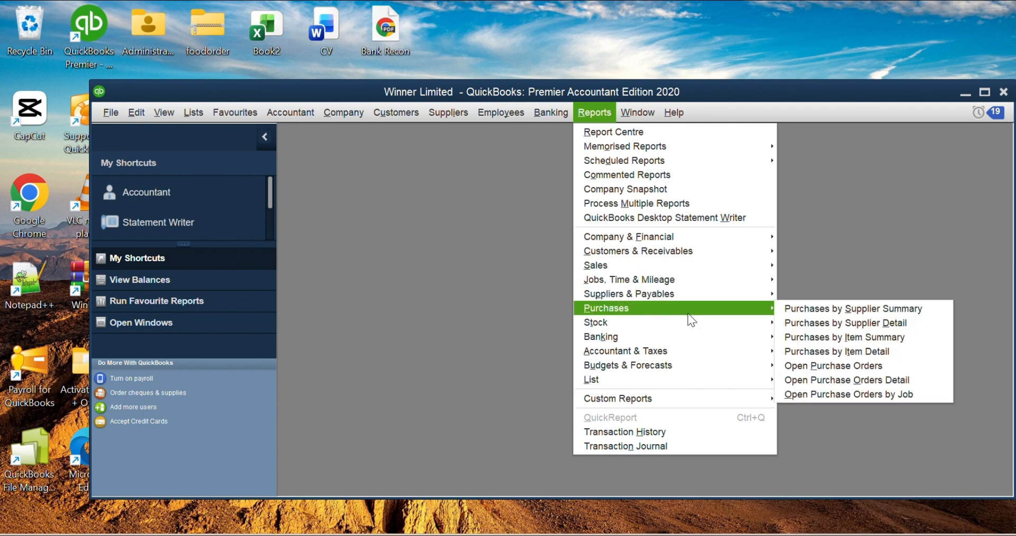
{"action": "left_click", "coordinate": [819, 310]}
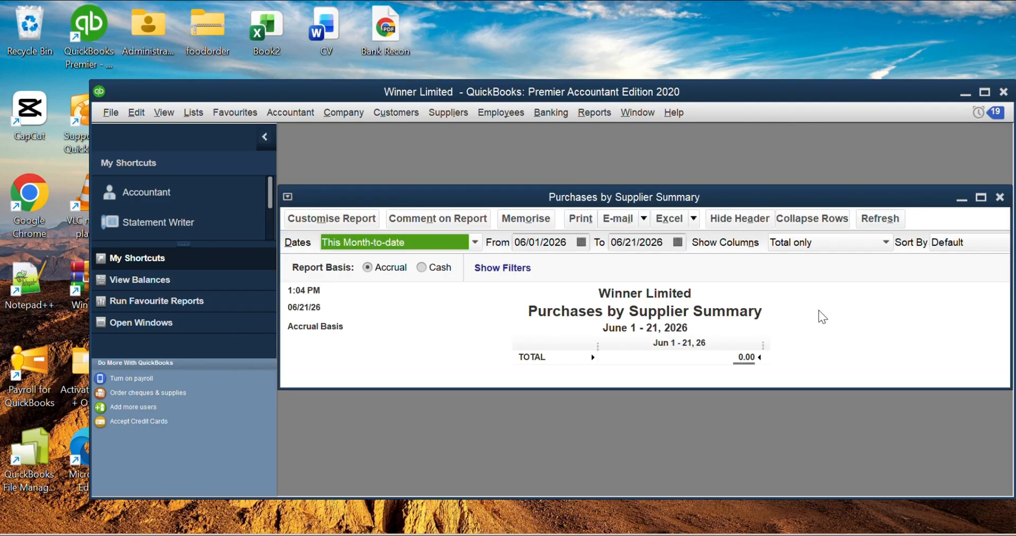
{"action": "left_click", "coordinate": [580, 243]}
{"action": "left_click", "coordinate": [529, 267]}
{"action": "left_click", "coordinate": [529, 268]}
{"action": "left_click", "coordinate": [528, 267]}
{"action": "left_click", "coordinate": [528, 268]}
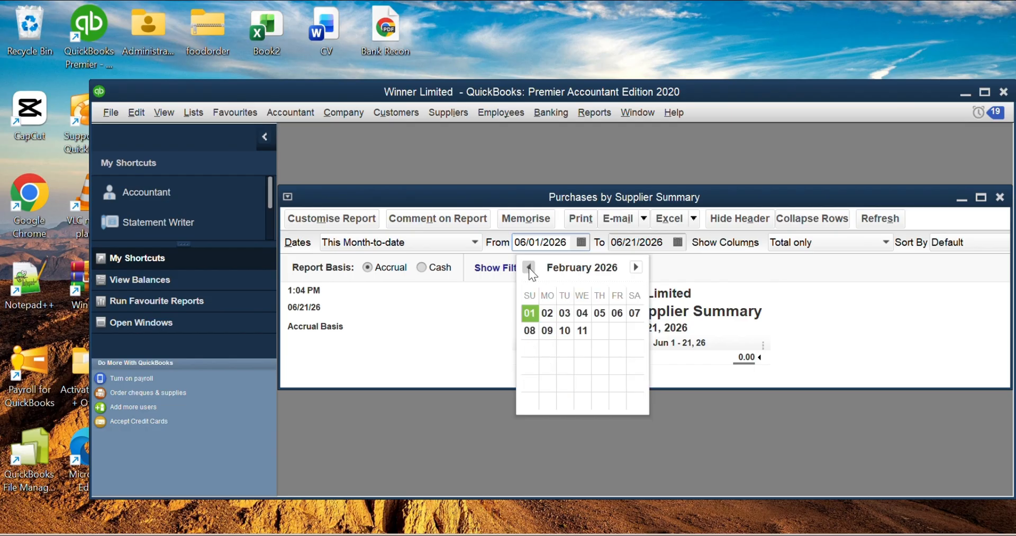
{"action": "left_click", "coordinate": [529, 267]}
{"action": "left_click", "coordinate": [600, 313]}
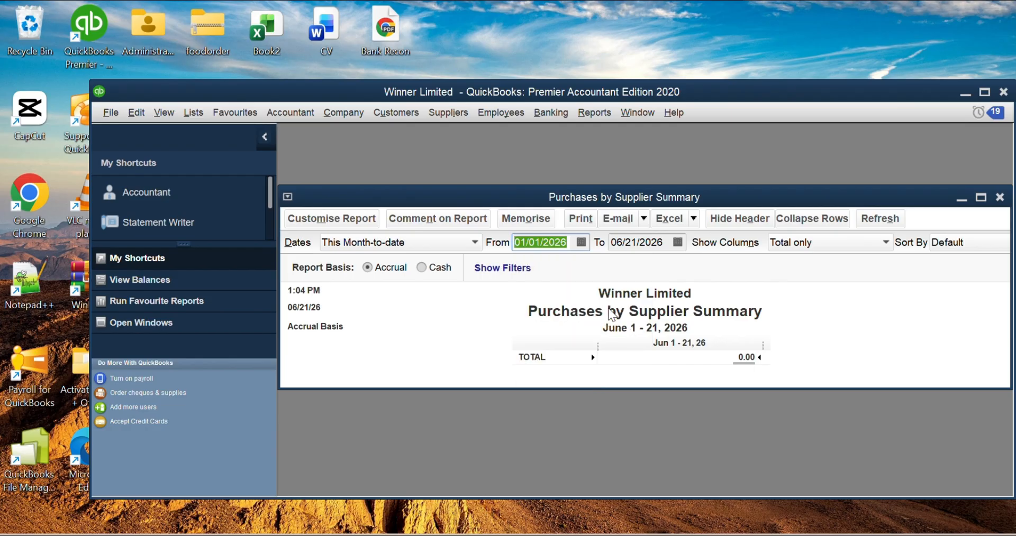
{"action": "left_click", "coordinate": [669, 302]}
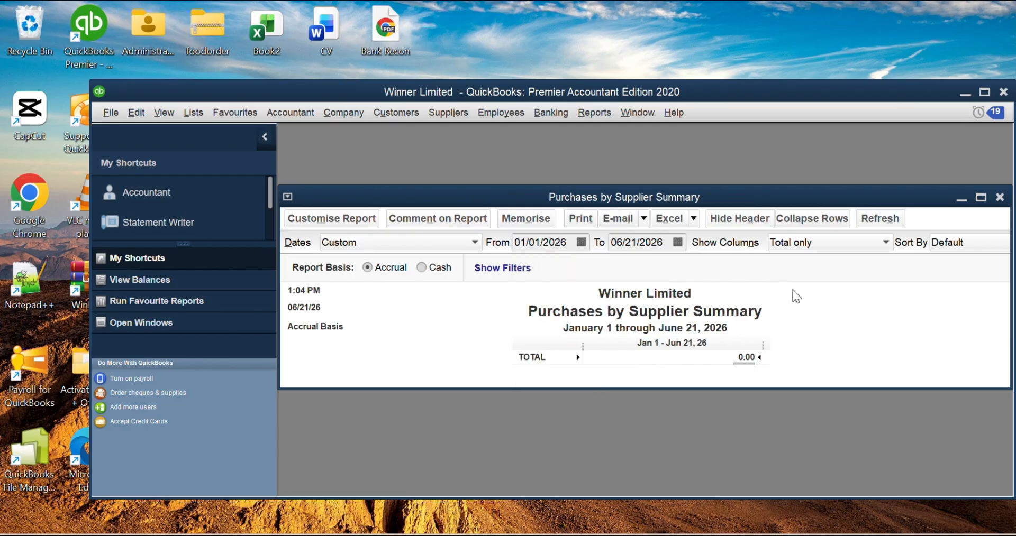
{"action": "left_click", "coordinate": [998, 199]}
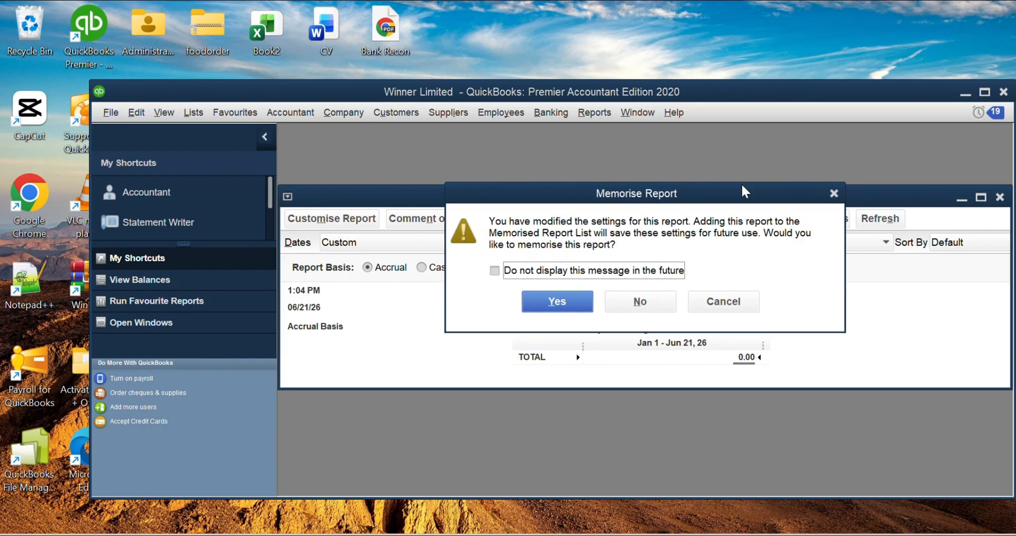
{"action": "left_click", "coordinate": [640, 302]}
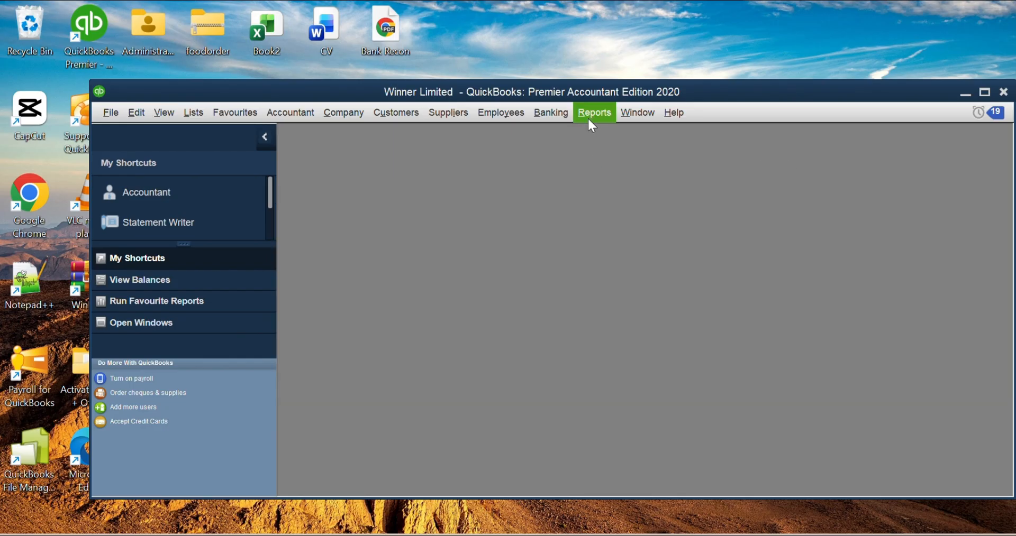
- View the Stock Valuation Summary report, and close it
{"action": "left_click", "coordinate": [593, 112]}
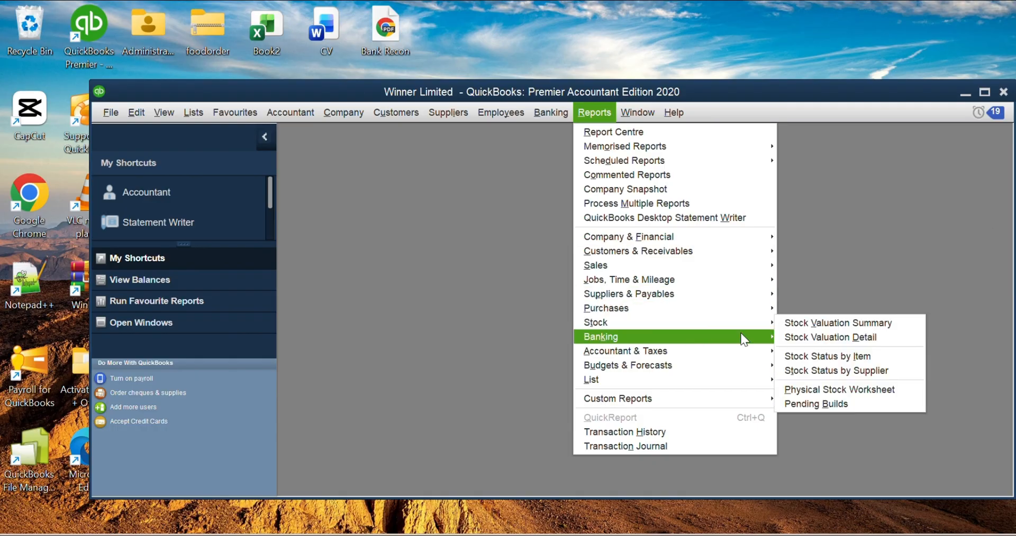
{"action": "mouse_move", "coordinate": [760, 323]}
{"action": "left_click", "coordinate": [808, 323]}
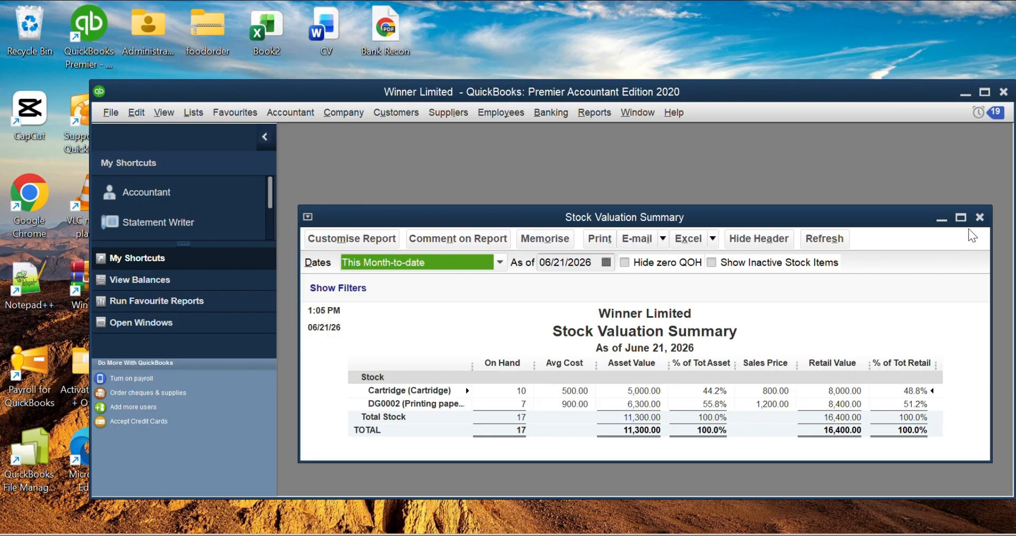
{"action": "left_click", "coordinate": [980, 217]}
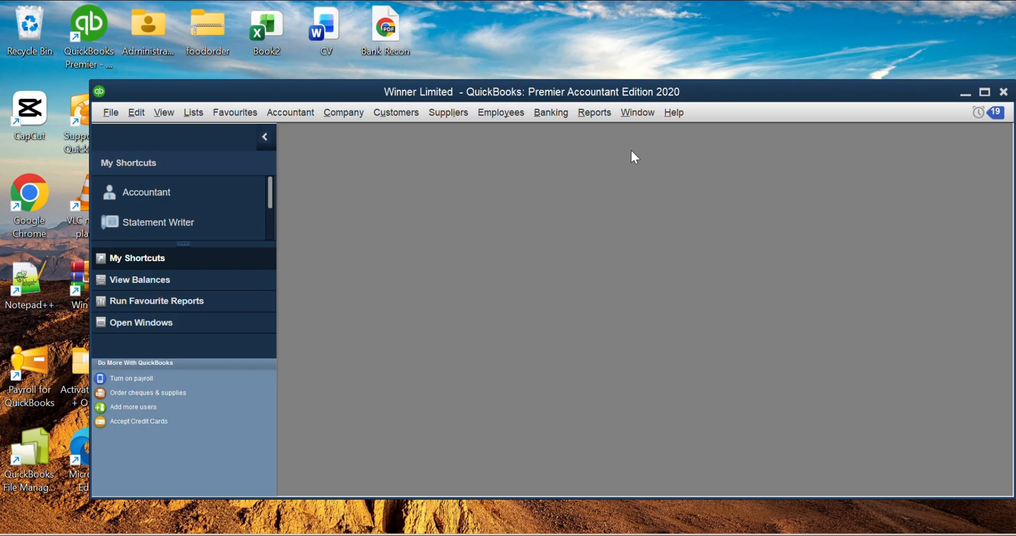
- Open the Deposit Detail banking report with its start date set to 01/01/2026, and maximise the report
{"action": "left_click", "coordinate": [593, 113]}
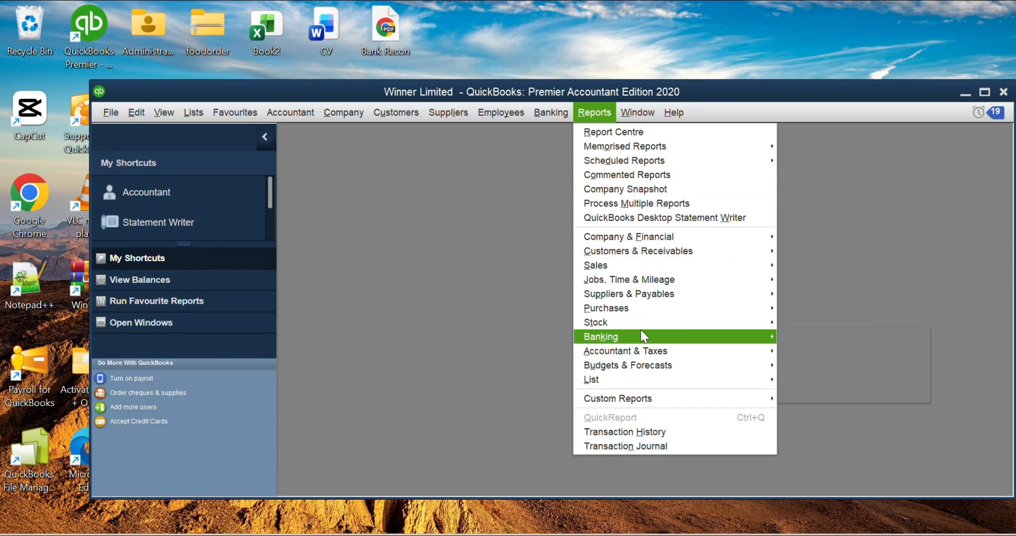
{"action": "mouse_move", "coordinate": [645, 333]}
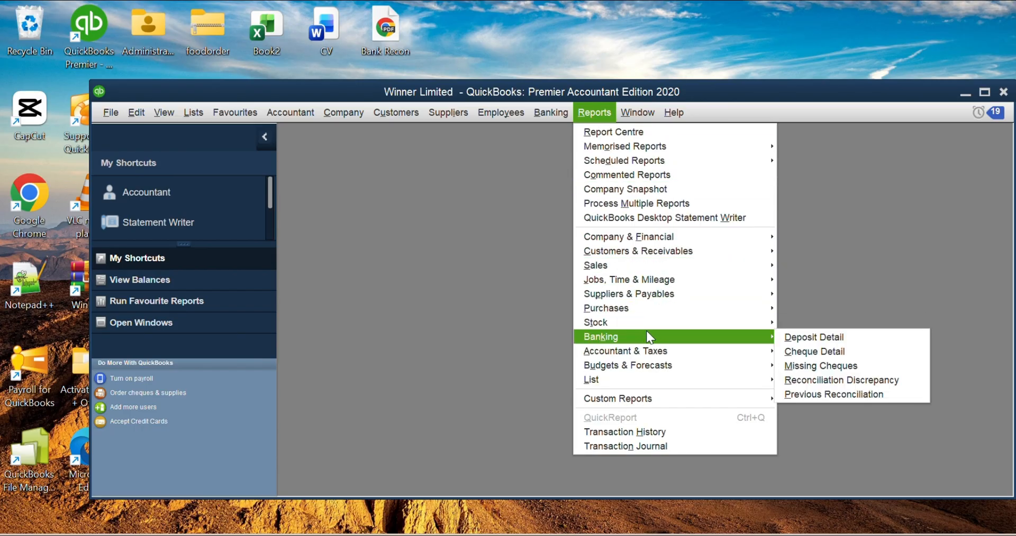
{"action": "left_click", "coordinate": [788, 337]}
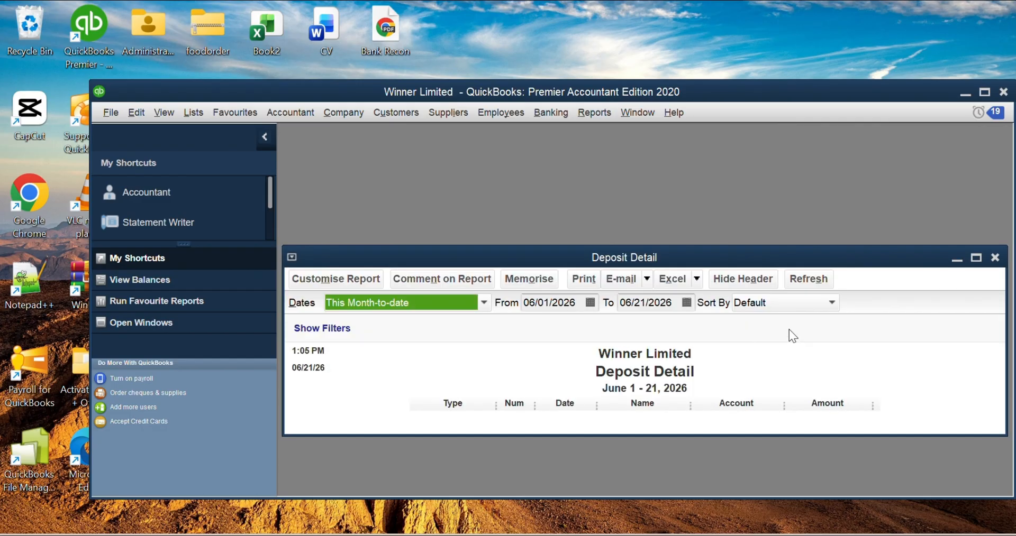
{"action": "left_click", "coordinate": [590, 302]}
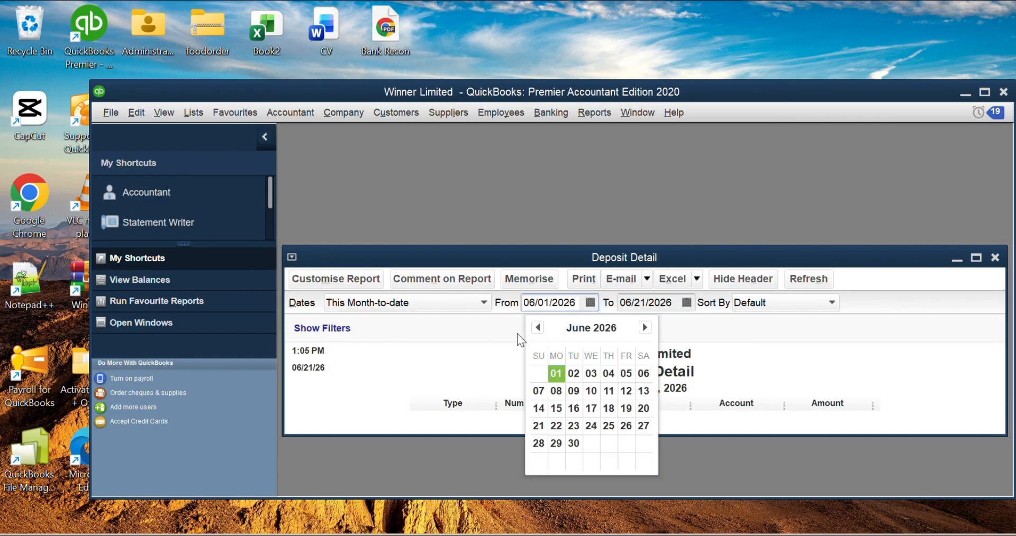
{"action": "left_click", "coordinate": [538, 328]}
{"action": "left_click", "coordinate": [537, 328]}
{"action": "left_click", "coordinate": [538, 328]}
{"action": "left_click", "coordinate": [538, 328]}
{"action": "left_click", "coordinate": [537, 328]}
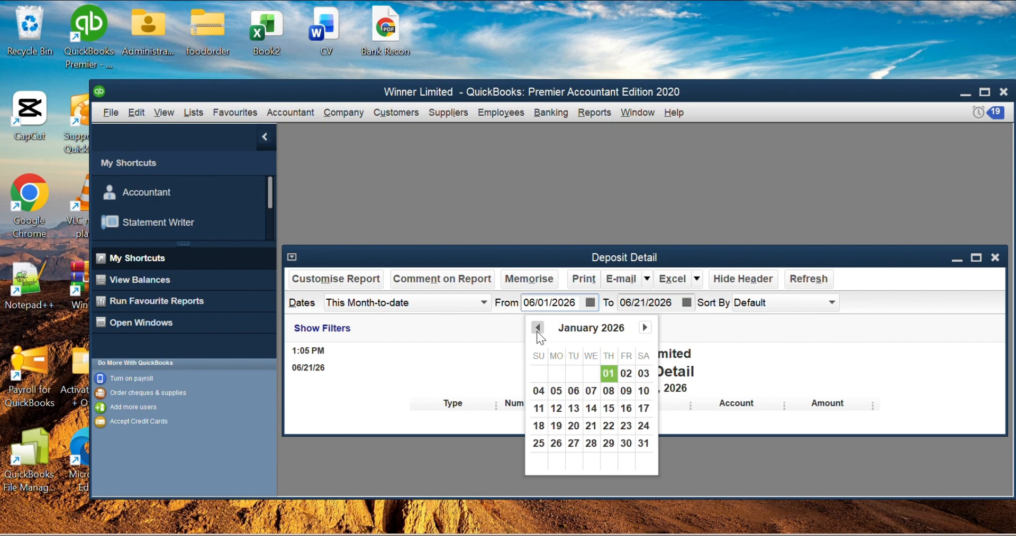
{"action": "left_click", "coordinate": [606, 375]}
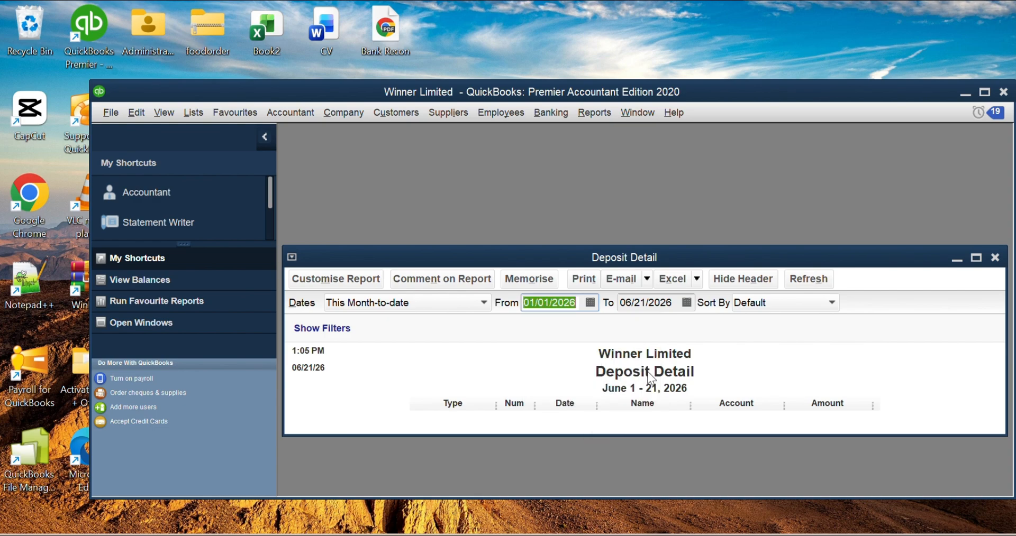
{"action": "left_click", "coordinate": [732, 380]}
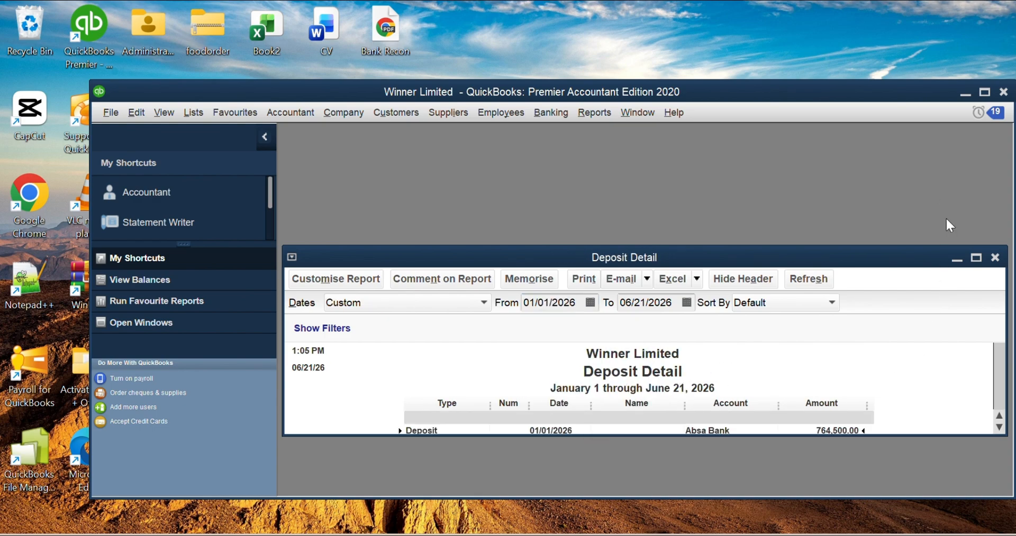
{"action": "left_click", "coordinate": [975, 257]}
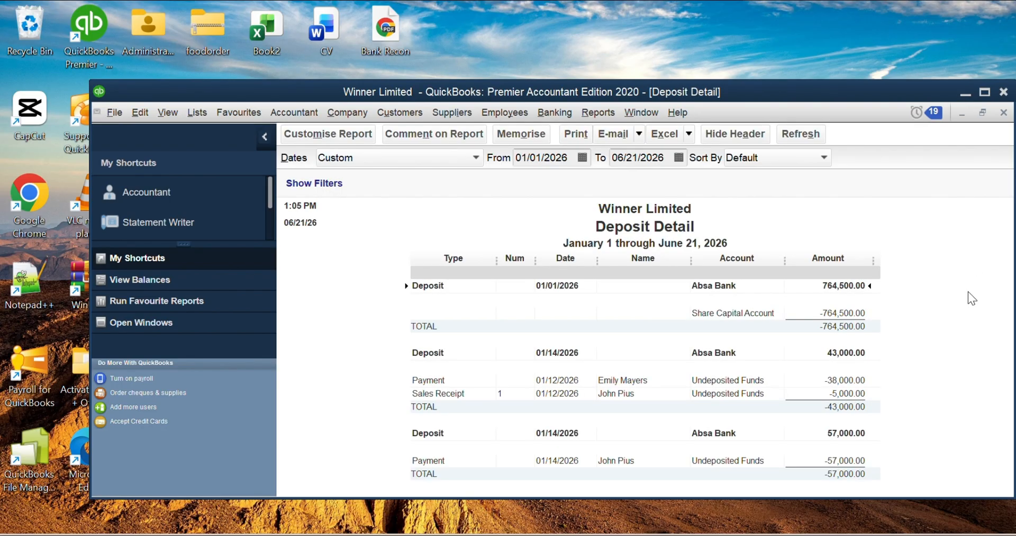
- View the Deposit Detail report with the program window maximised, and close it without memorising it
{"action": "left_click", "coordinate": [984, 95]}
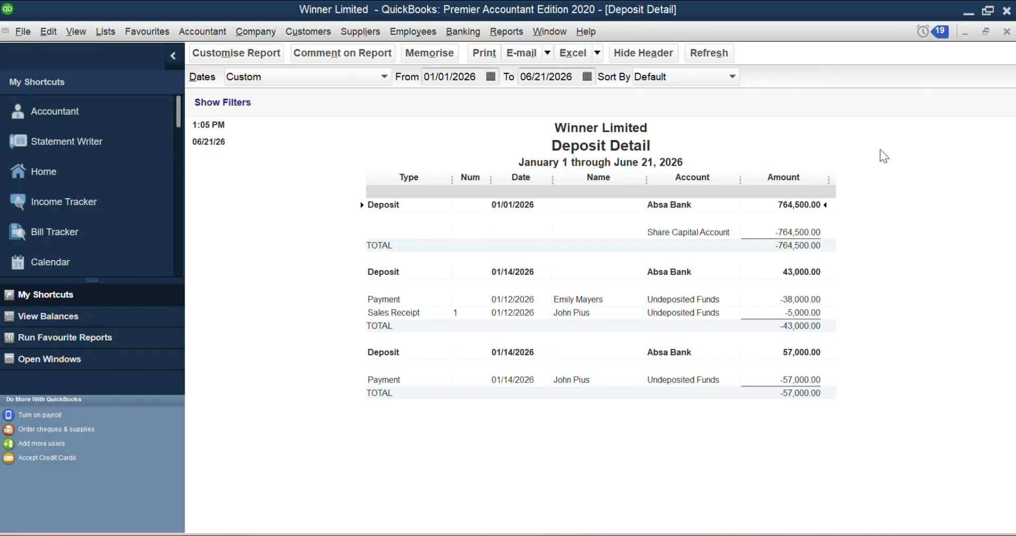
{"action": "left_click", "coordinate": [1006, 33]}
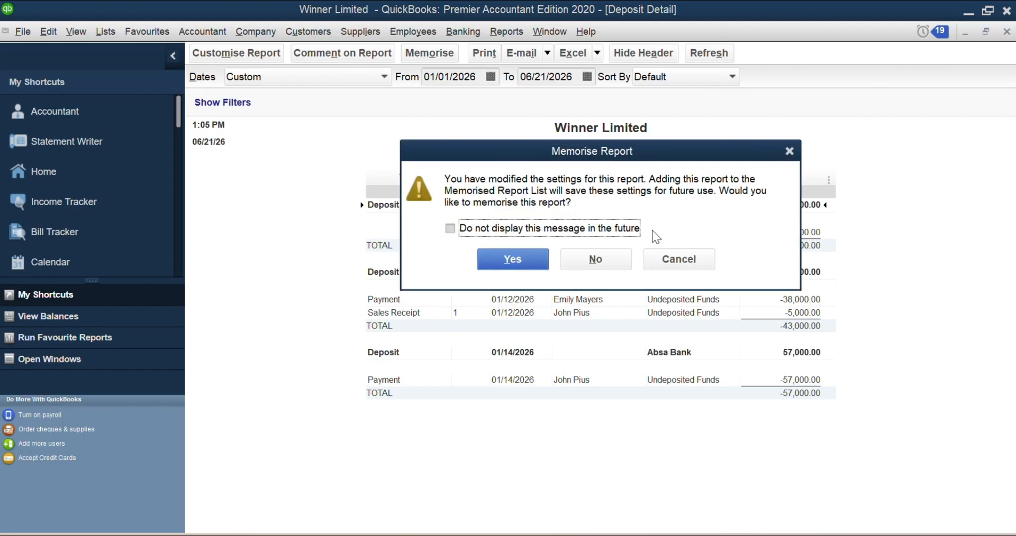
{"action": "left_click", "coordinate": [611, 261]}
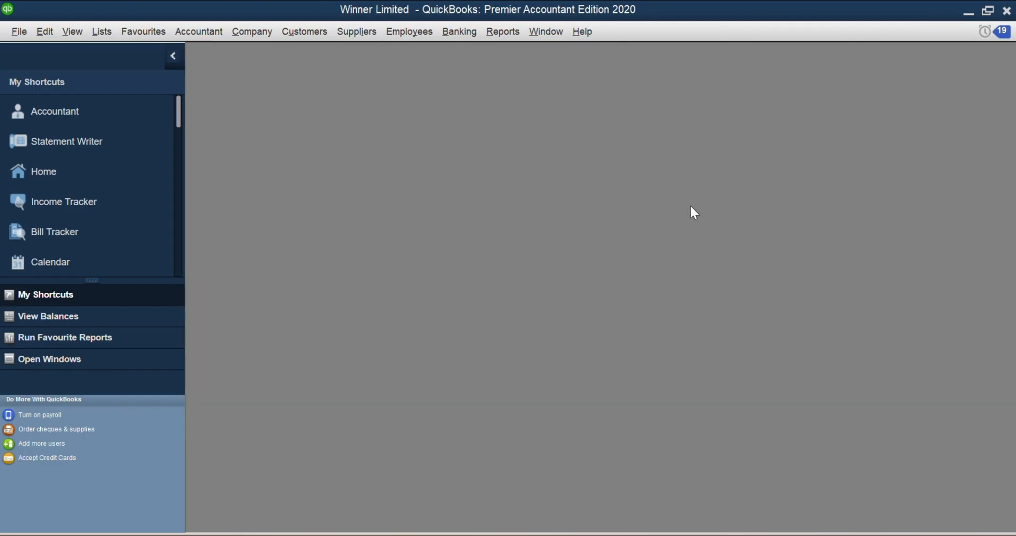
- Open the Trial Balance report from the accountant and taxes reports, and set its start date to 01/01/2026
{"action": "left_click", "coordinate": [989, 10]}
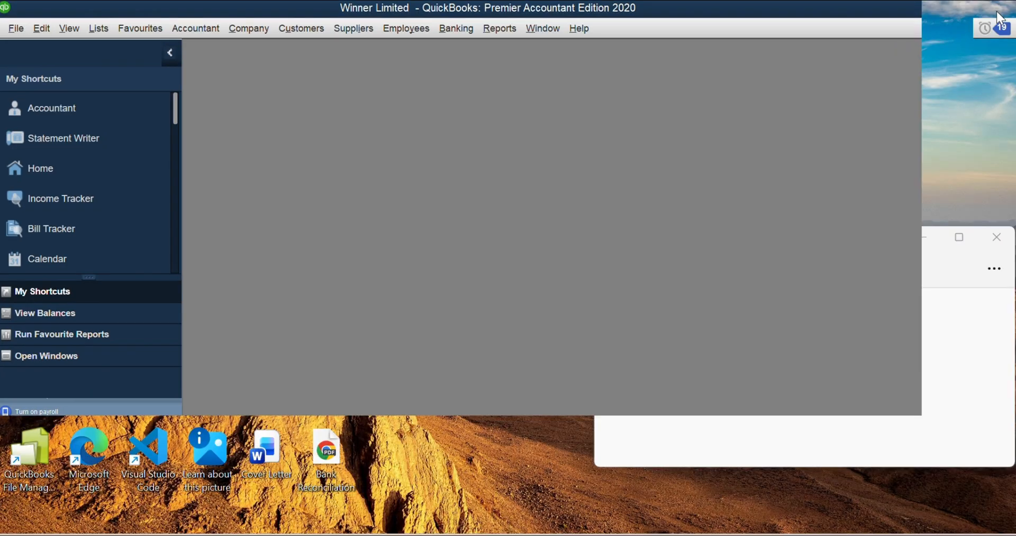
{"action": "left_click", "coordinate": [588, 117]}
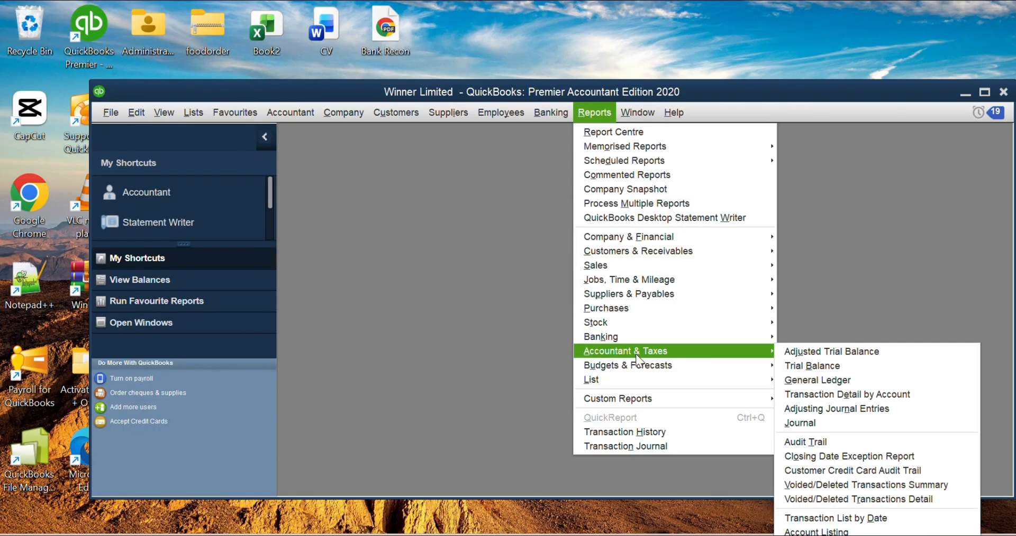
{"action": "mouse_move", "coordinate": [648, 347]}
{"action": "left_click", "coordinate": [806, 367]}
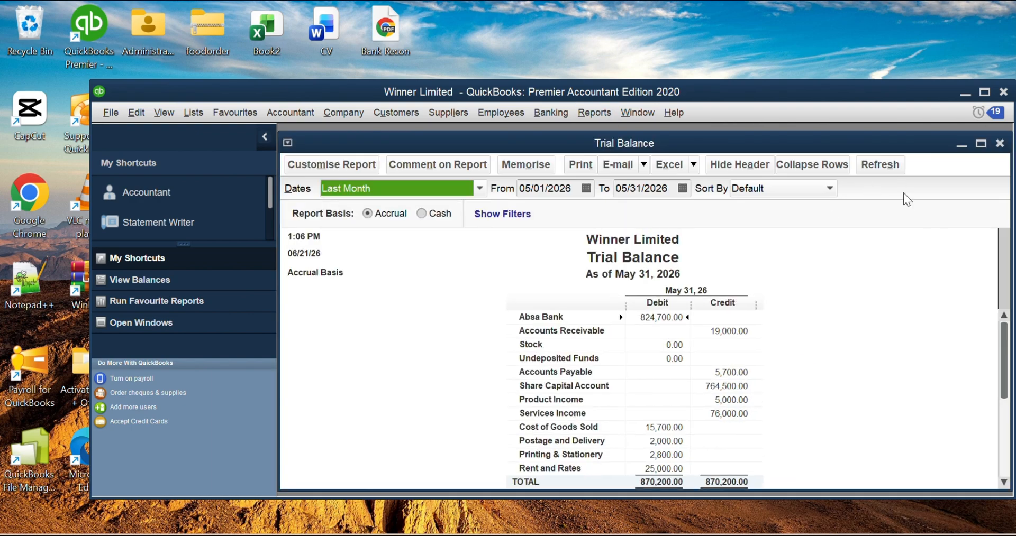
{"action": "left_click", "coordinate": [585, 189]}
{"action": "left_click", "coordinate": [536, 213]}
{"action": "left_click", "coordinate": [535, 213]}
{"action": "left_click", "coordinate": [535, 214]}
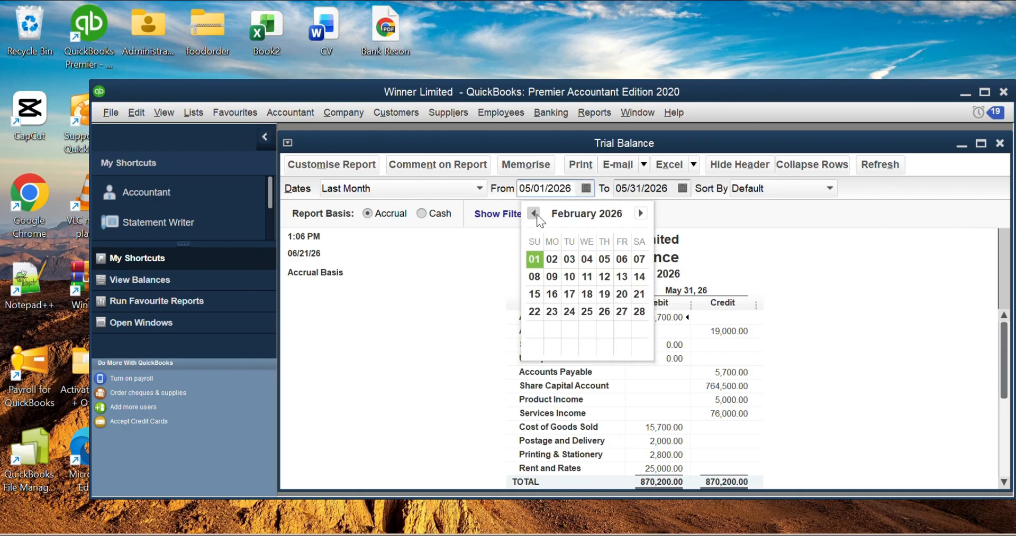
{"action": "left_click", "coordinate": [535, 214]}
{"action": "left_click", "coordinate": [602, 260]}
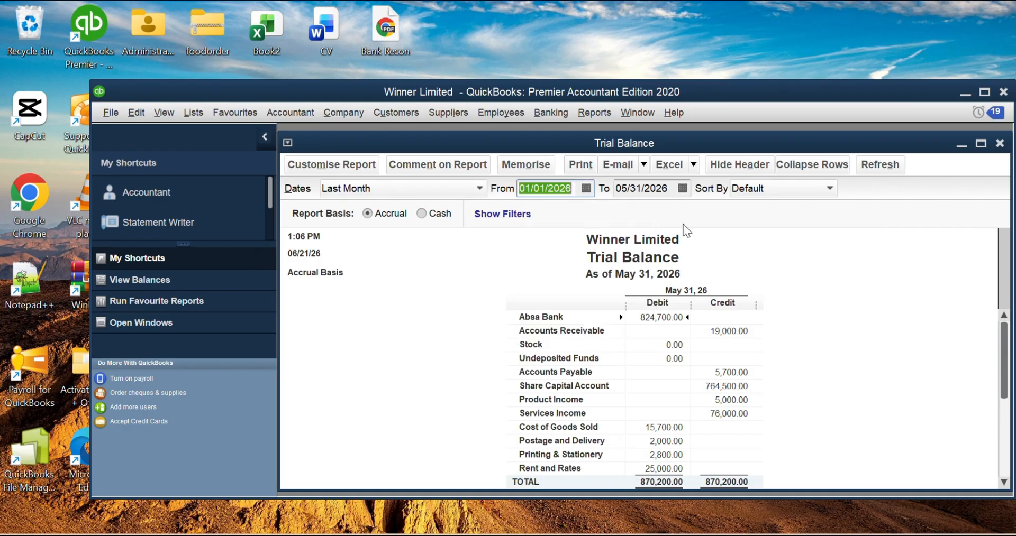
- Maximise the Trial Balance report, review its debit and credit totals, and close it without memorising it
{"action": "left_click", "coordinate": [980, 91]}
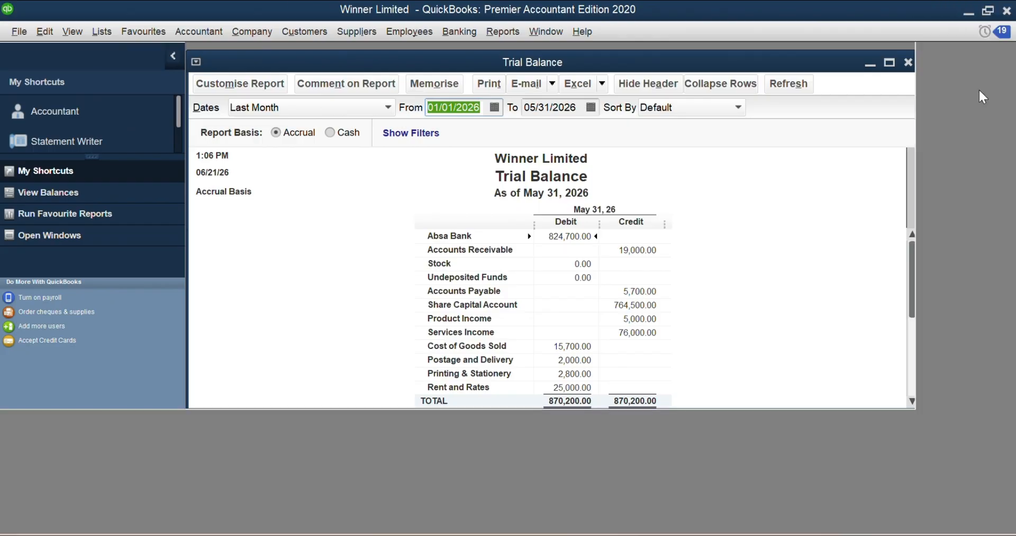
{"action": "left_click", "coordinate": [889, 62]}
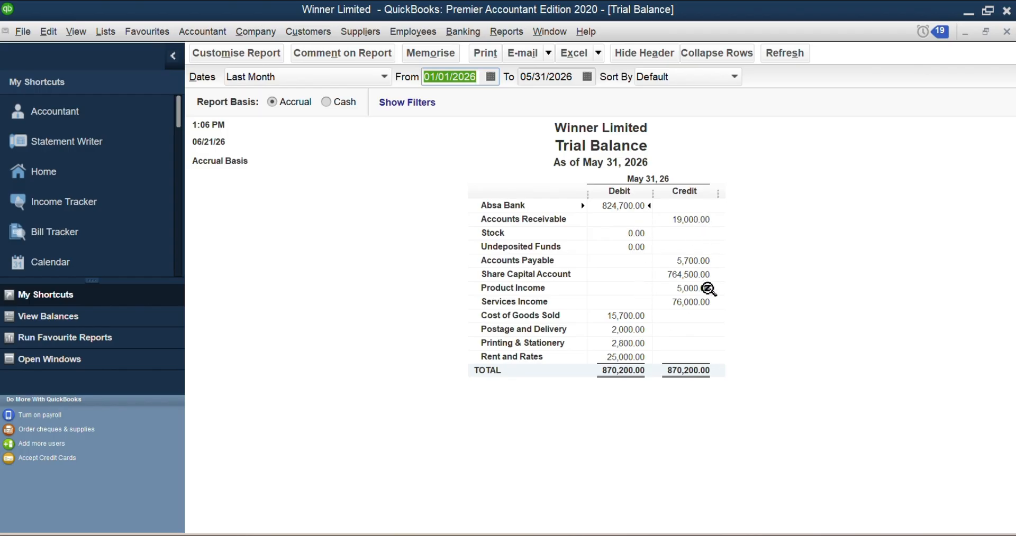
{"action": "left_click", "coordinate": [681, 373]}
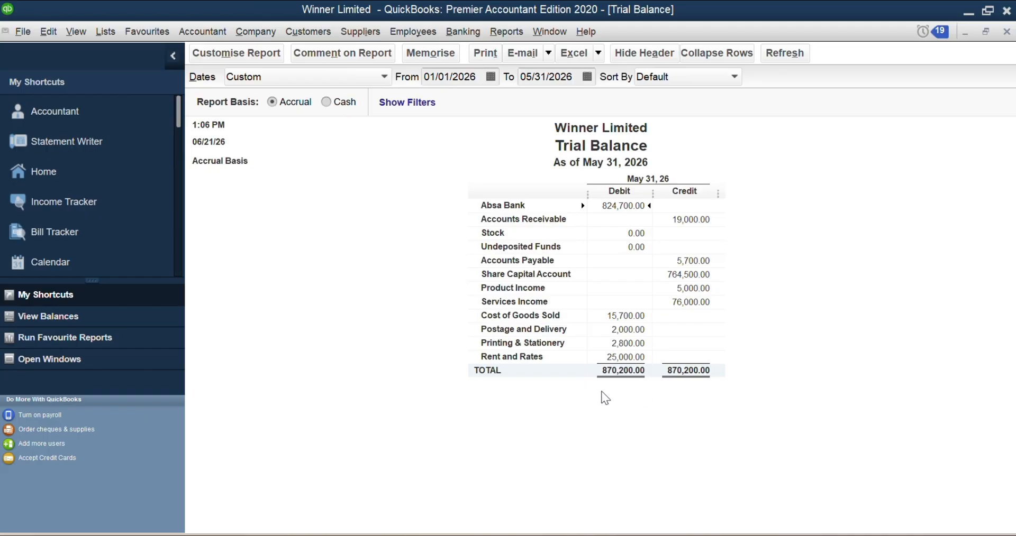
{"action": "left_click", "coordinate": [1008, 32]}
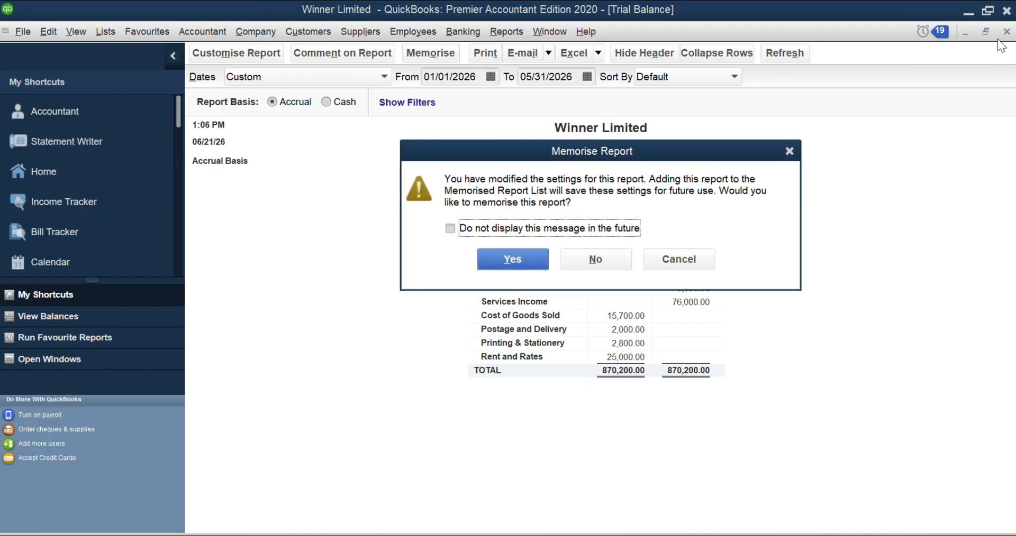
{"action": "left_click", "coordinate": [596, 259]}
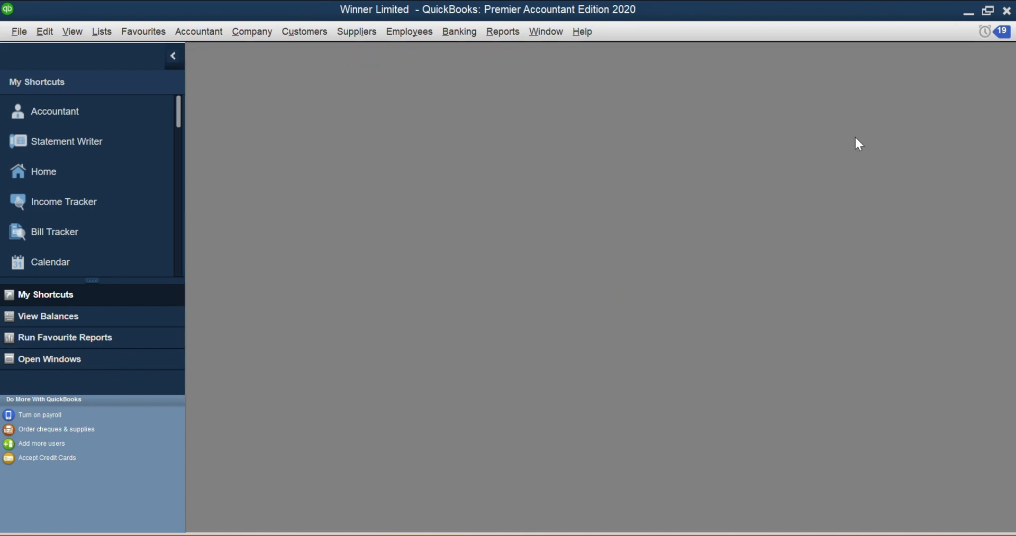
{"action": "left_click", "coordinate": [984, 14]}
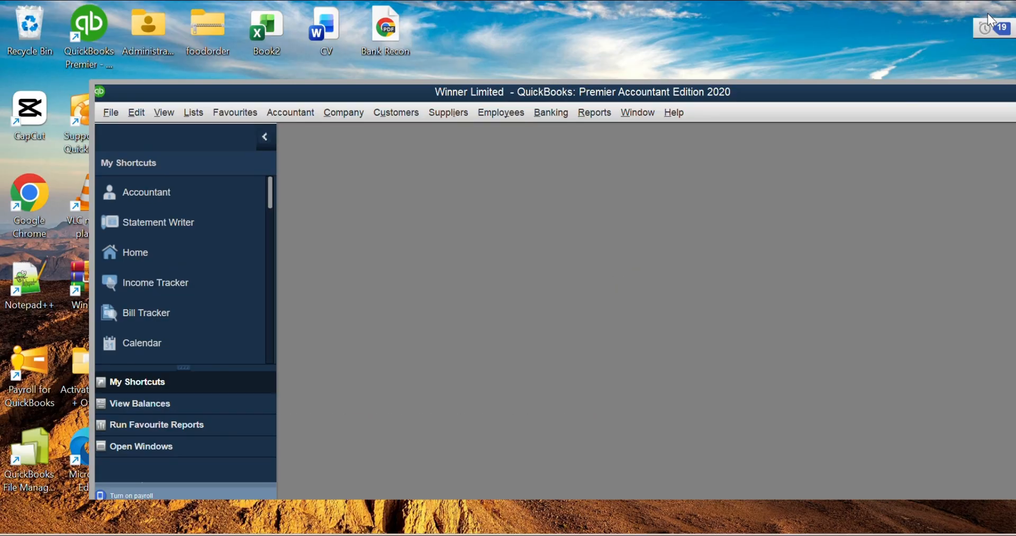
{"action": "left_click", "coordinate": [584, 117]}
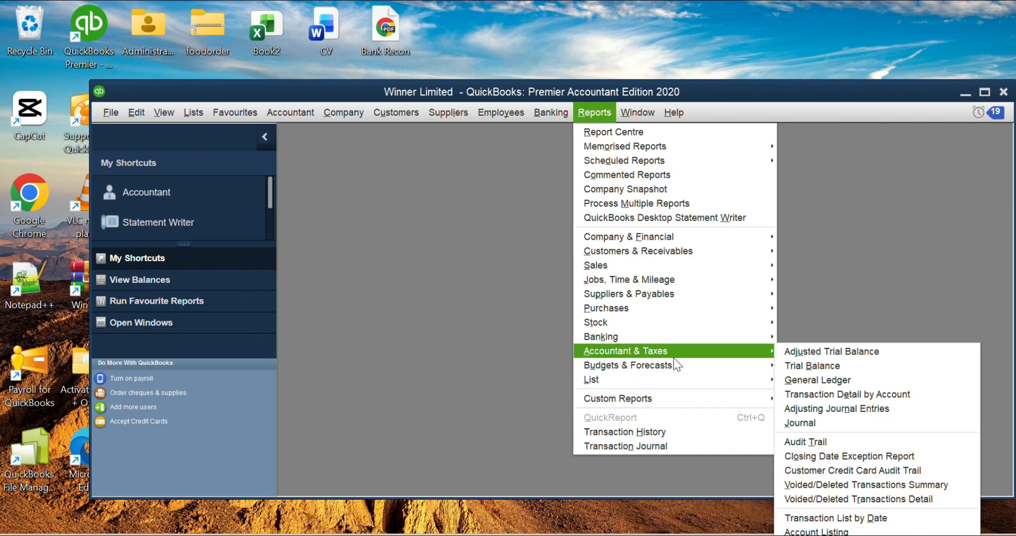
{"action": "mouse_move", "coordinate": [679, 368]}
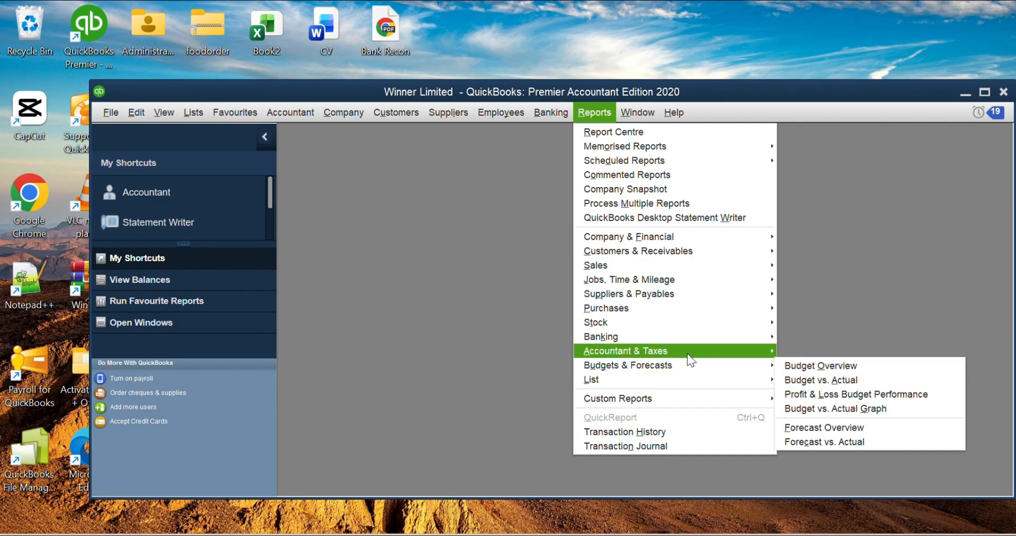
{"action": "mouse_move", "coordinate": [688, 353]}
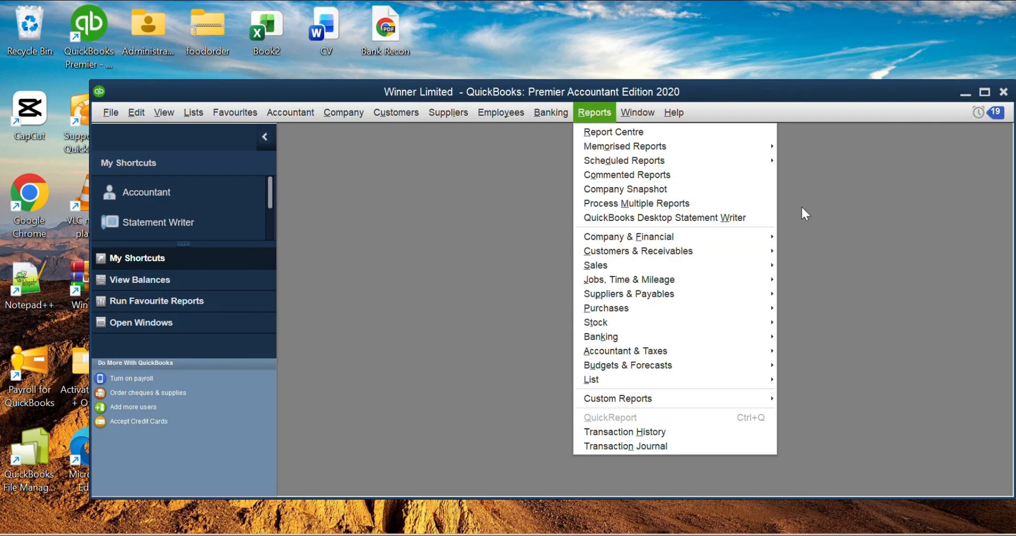
{"action": "mouse_move", "coordinate": [683, 149]}
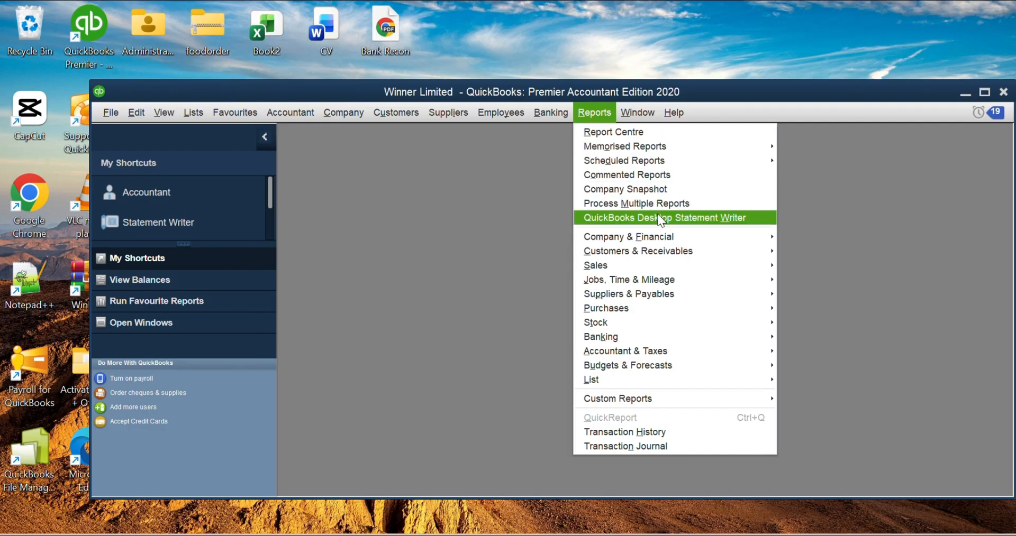
{"action": "left_click", "coordinate": [505, 205]}
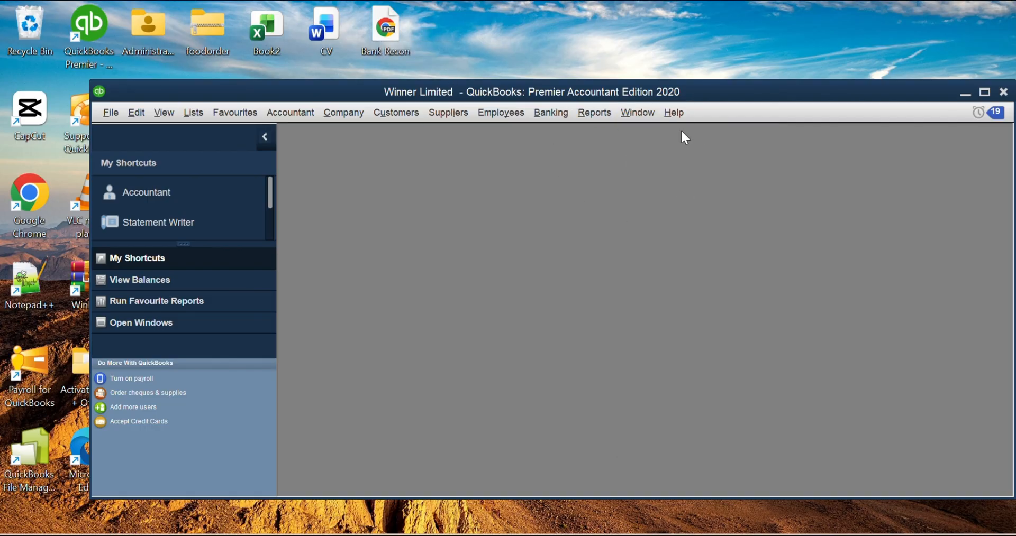
{"action": "left_click", "coordinate": [985, 93]}
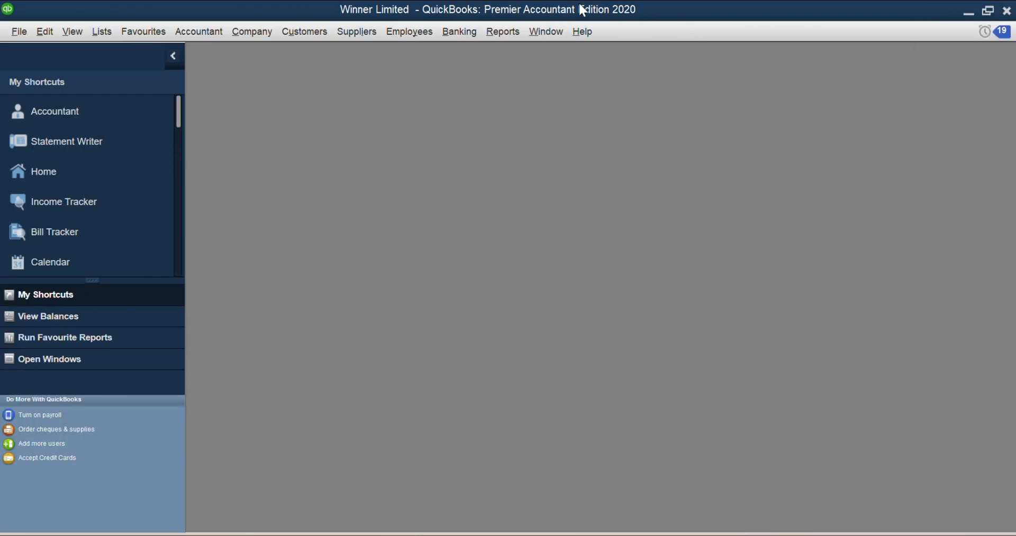